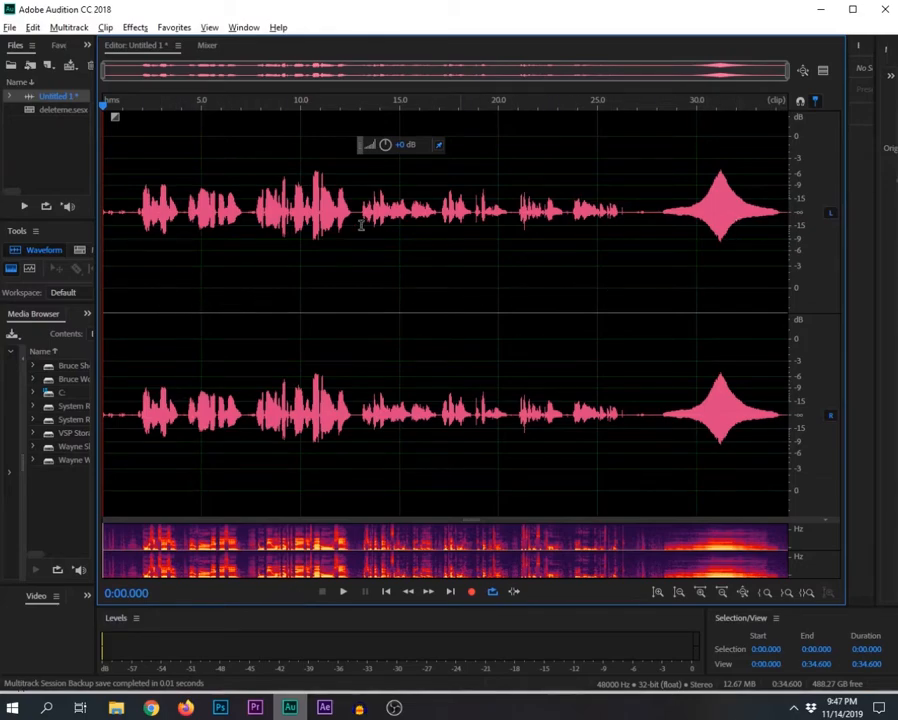
scroll(802, 192, down, 2)
scroll(798, 192, up, 6)
scroll(798, 192, down, 4)
scroll(754, 194, up, 2)
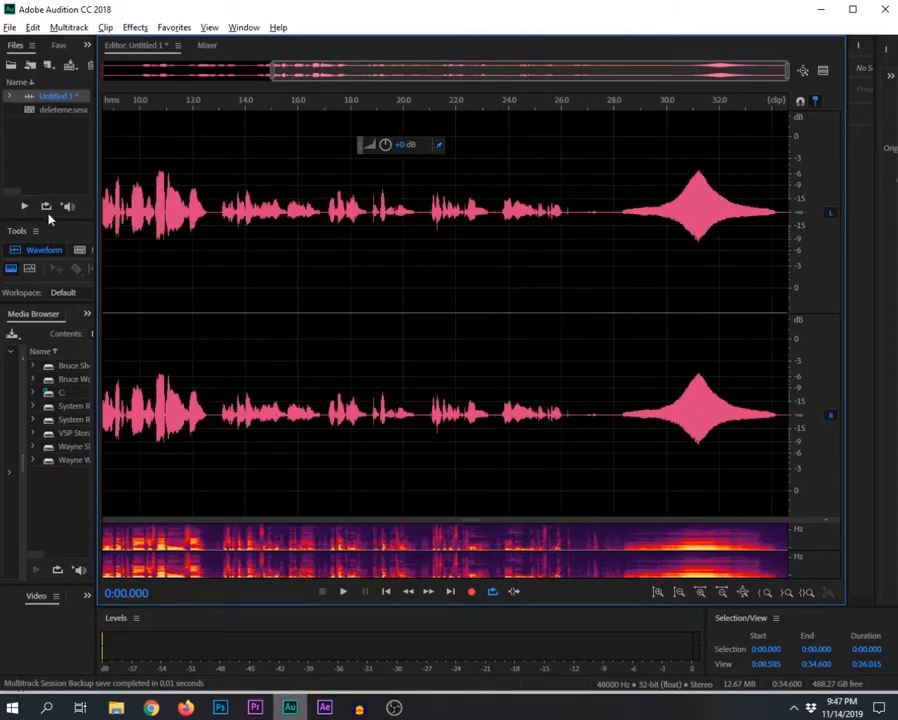
In the multitrack session, shift the Track 1 clip to about 1.5 s and the Track 2 clip to about 5.3 s, opening the latter's waveform
click(79, 249)
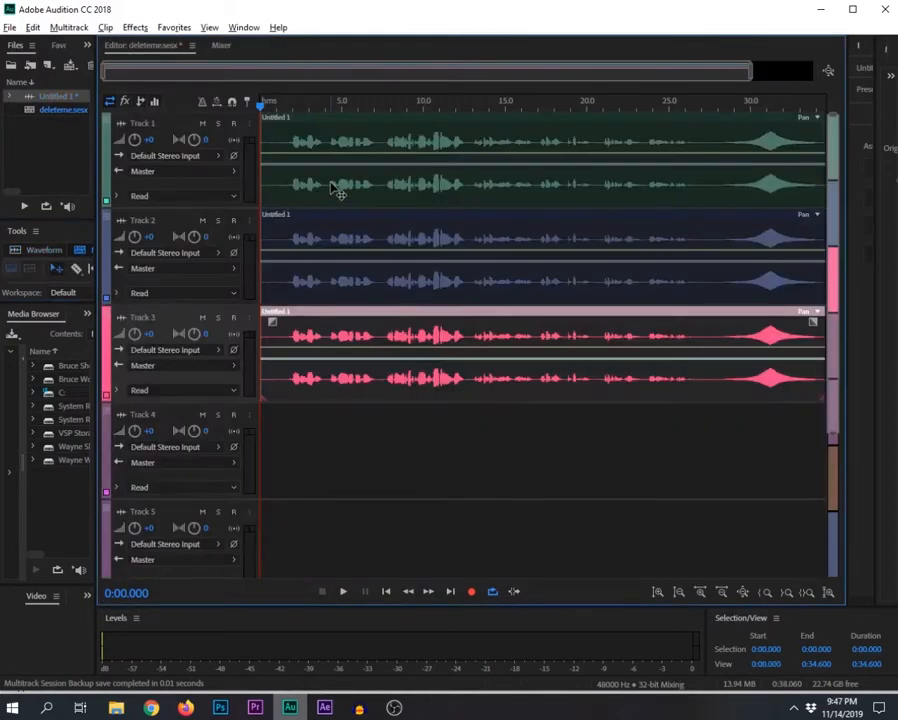
drag(372, 193, 344, 205)
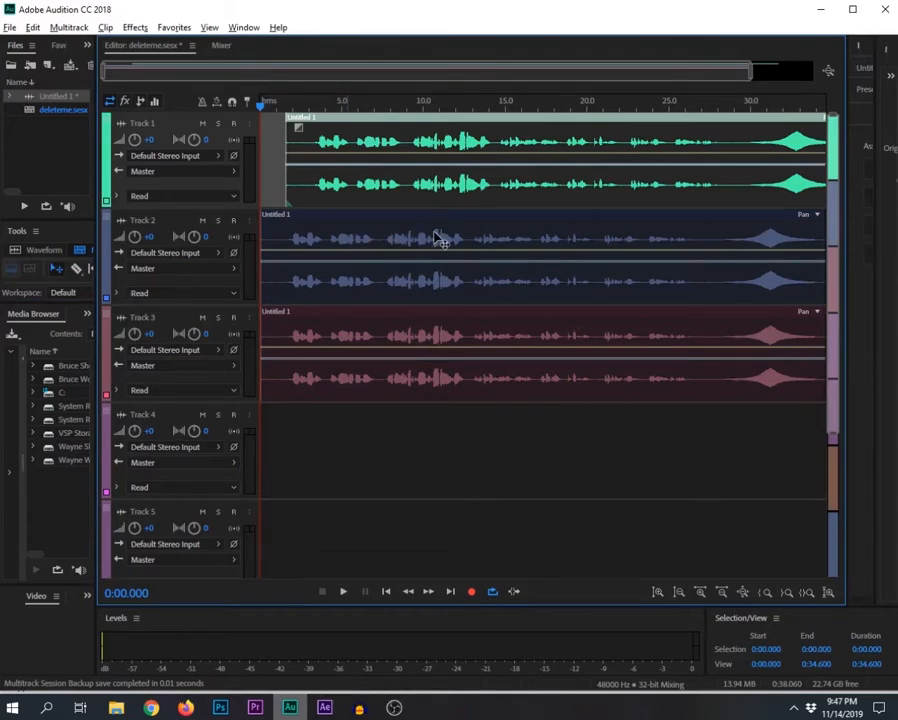
drag(437, 240, 424, 246)
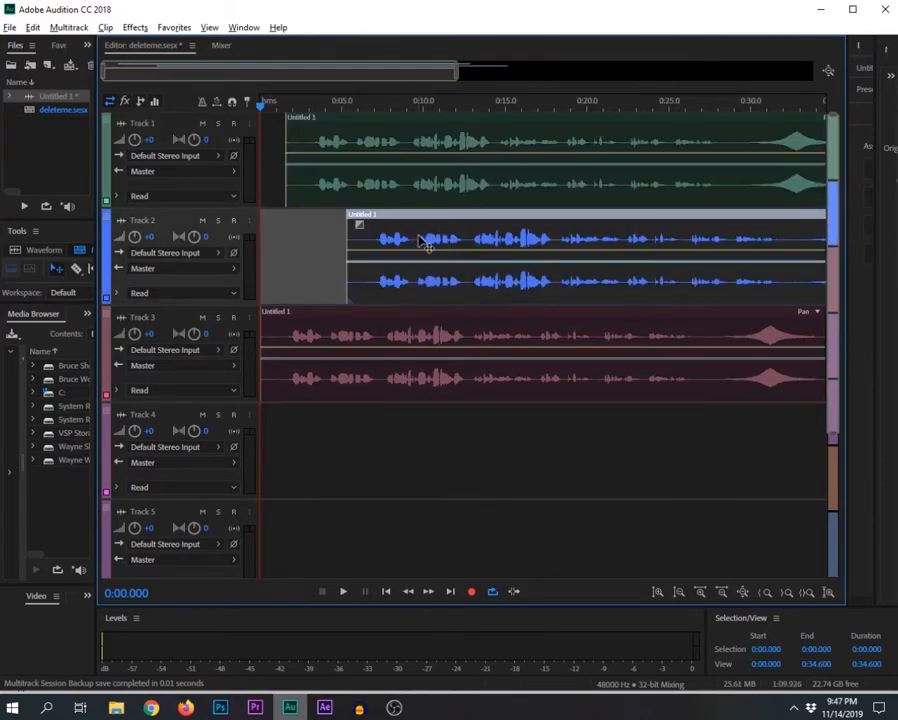
double_click(424, 246)
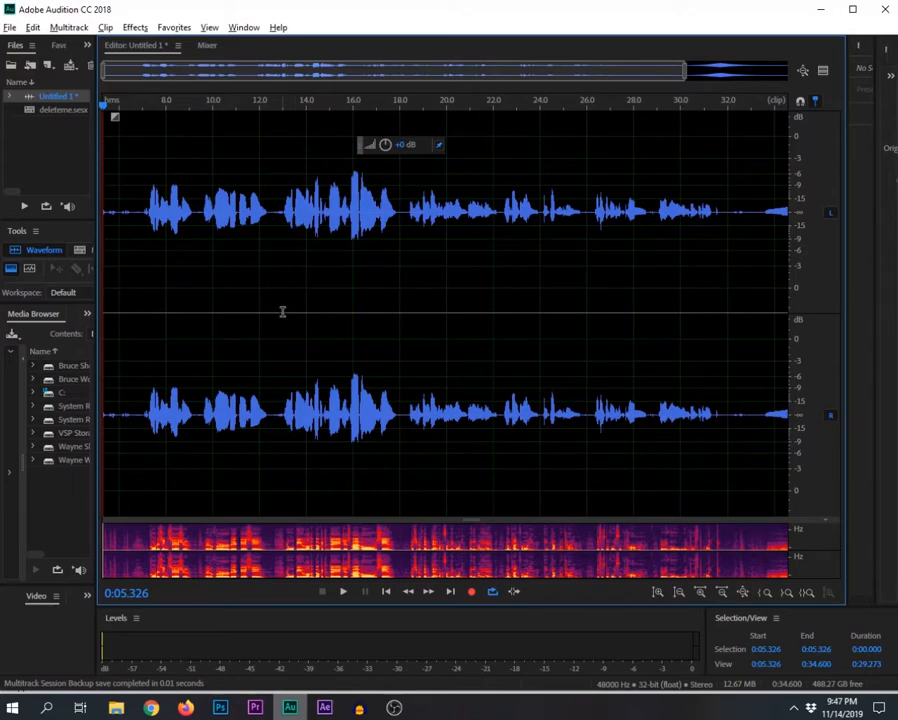
Switch to Audacity and import the audio cleanup sample from the Audio Cleanup folder
click(360, 708)
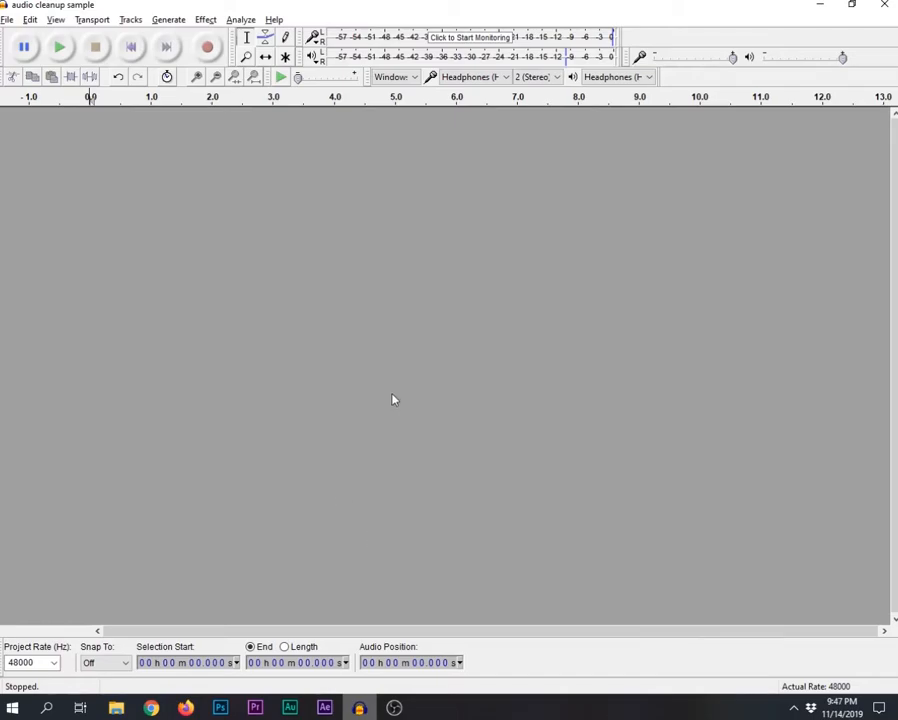
key(alt+Tab)
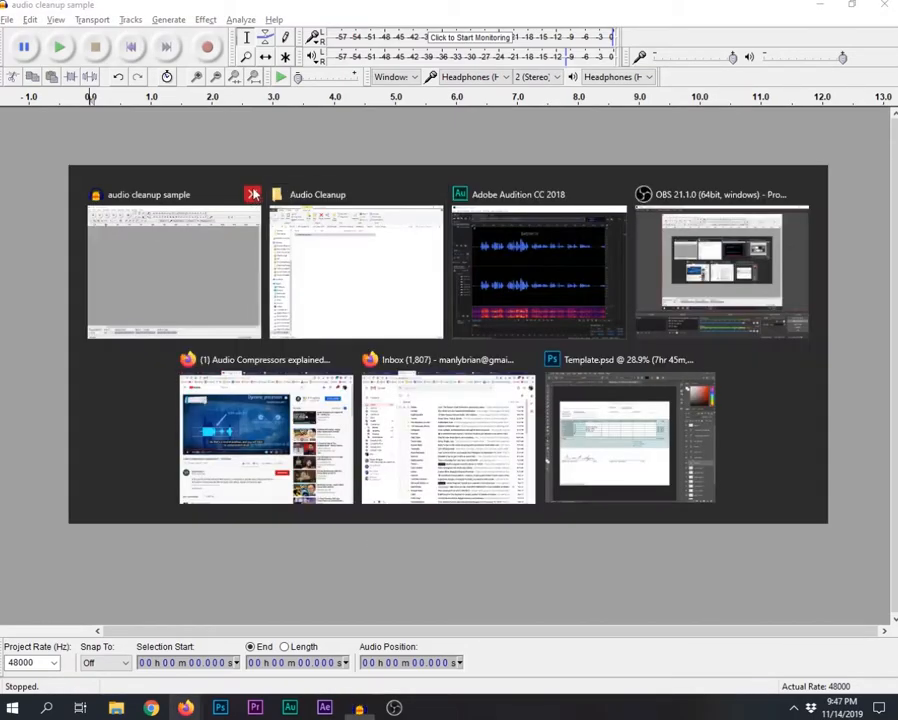
drag(170, 151, 297, 218)
key(alt+Tab)
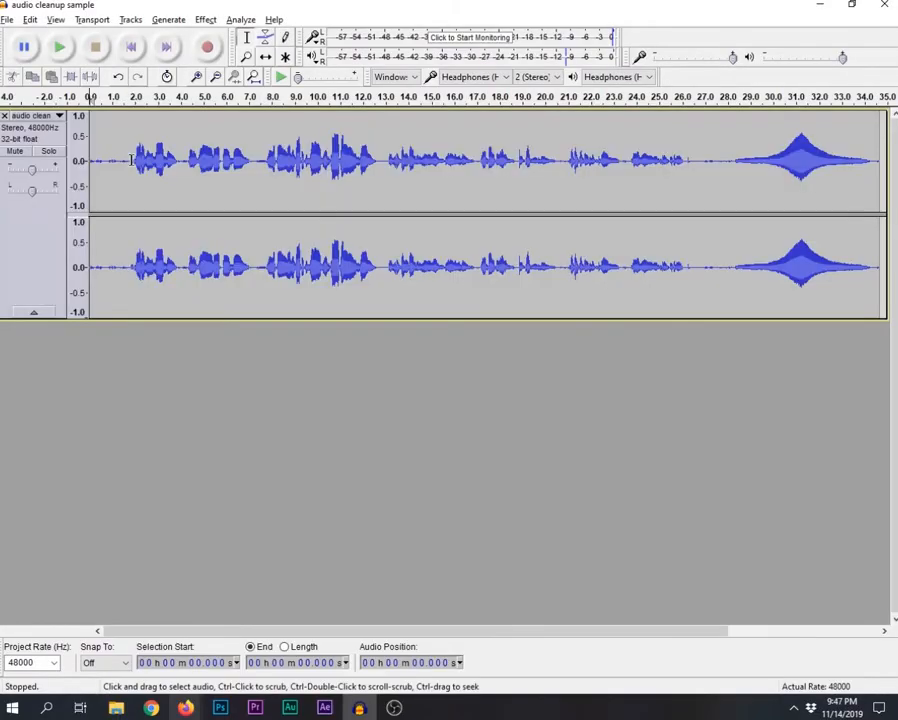
Play back parts of the sample, starting from about 1.9 s and then from about 13 s
click(131, 160)
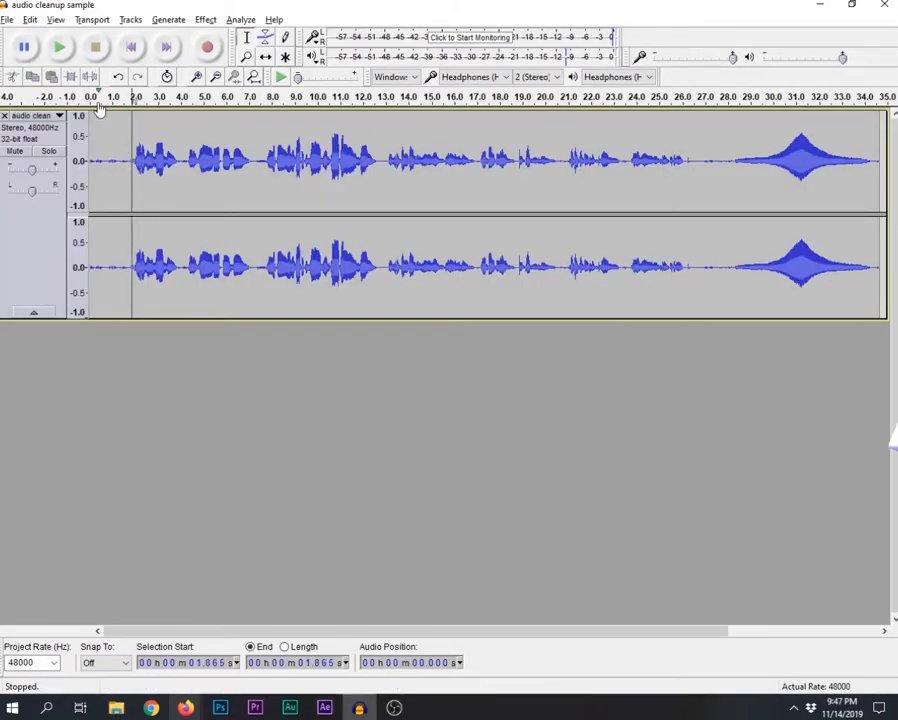
click(62, 53)
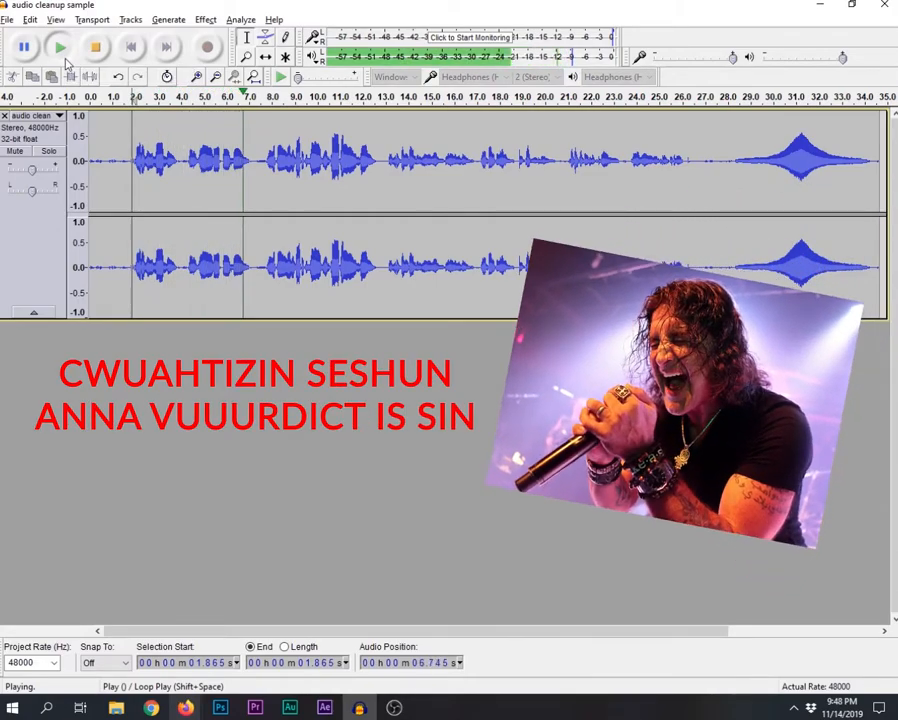
click(96, 47)
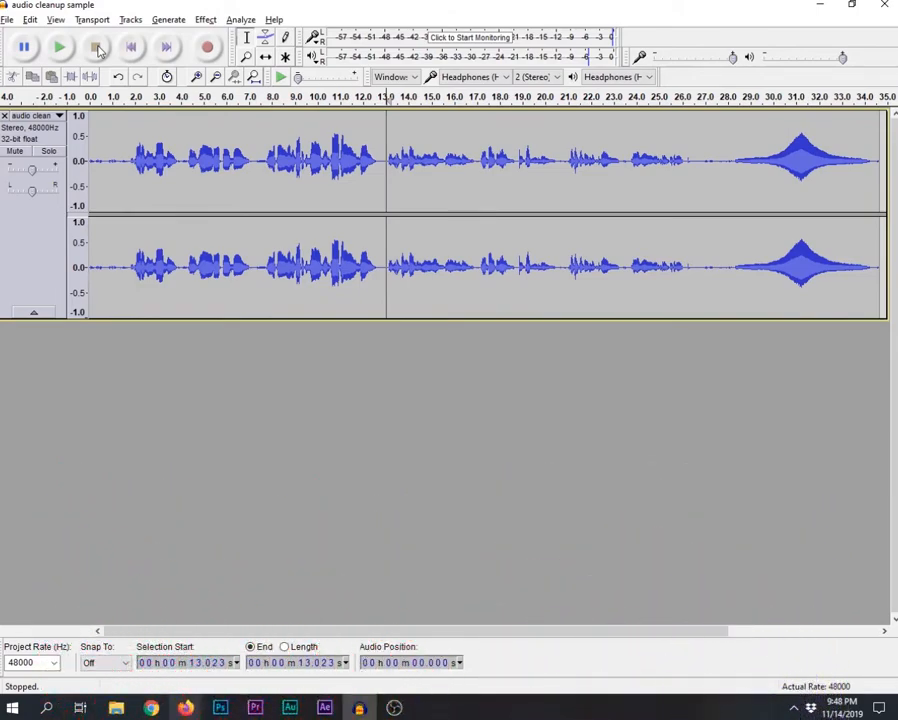
click(60, 47)
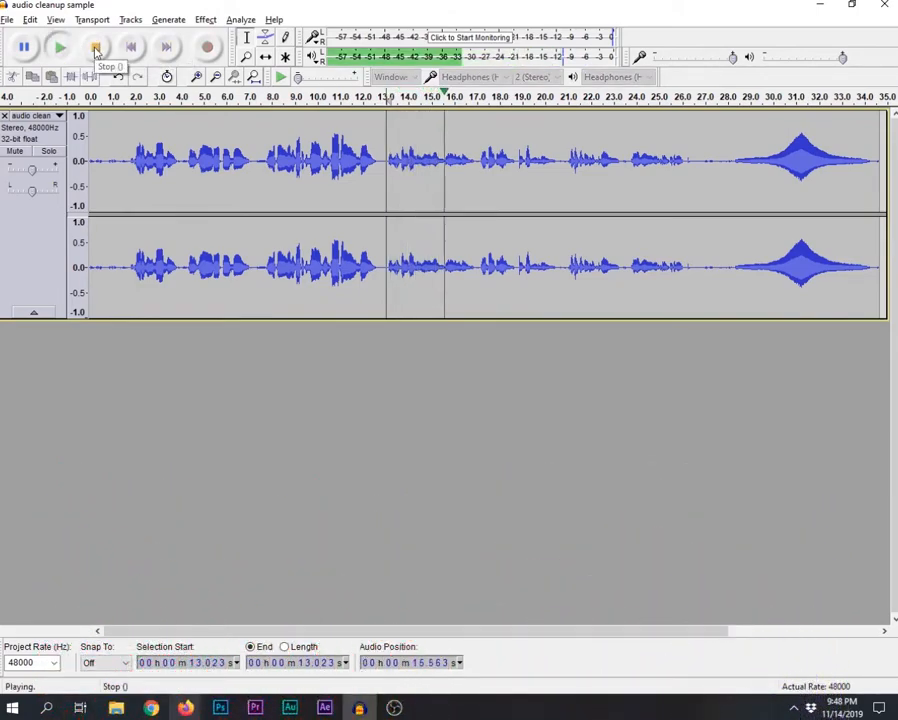
click(95, 47)
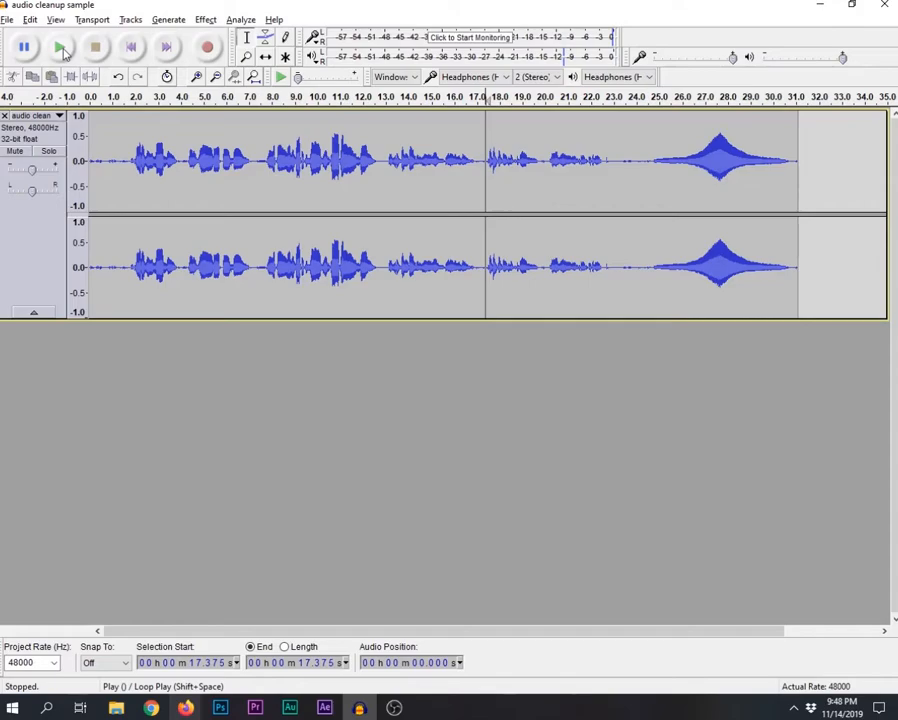
Listen to the passage from about 17.4 s and to the closing swell from about 24.5 s
click(60, 48)
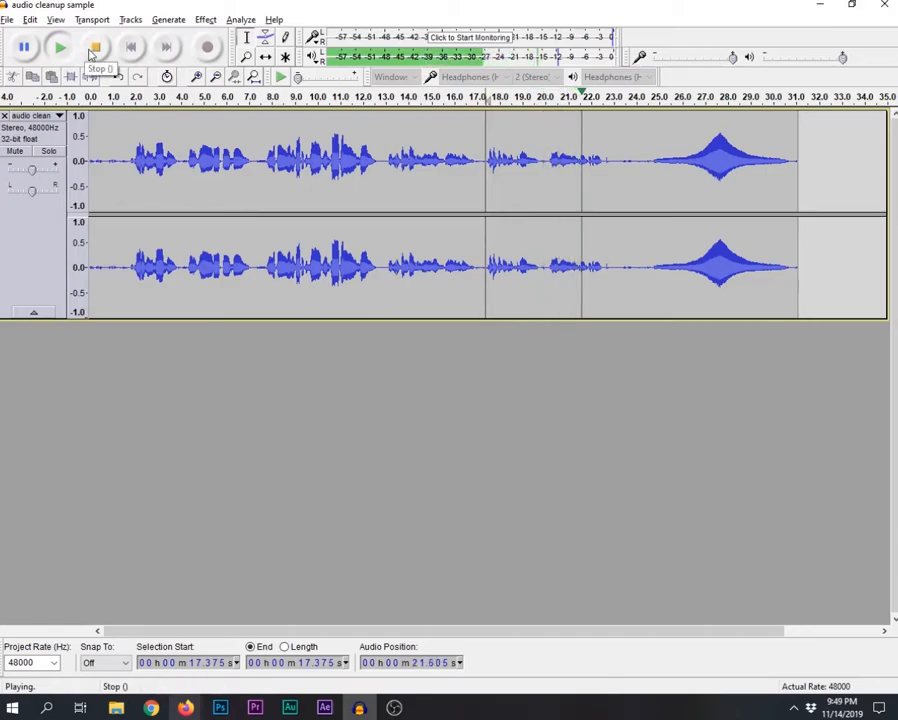
click(94, 48)
drag(650, 160, 671, 165)
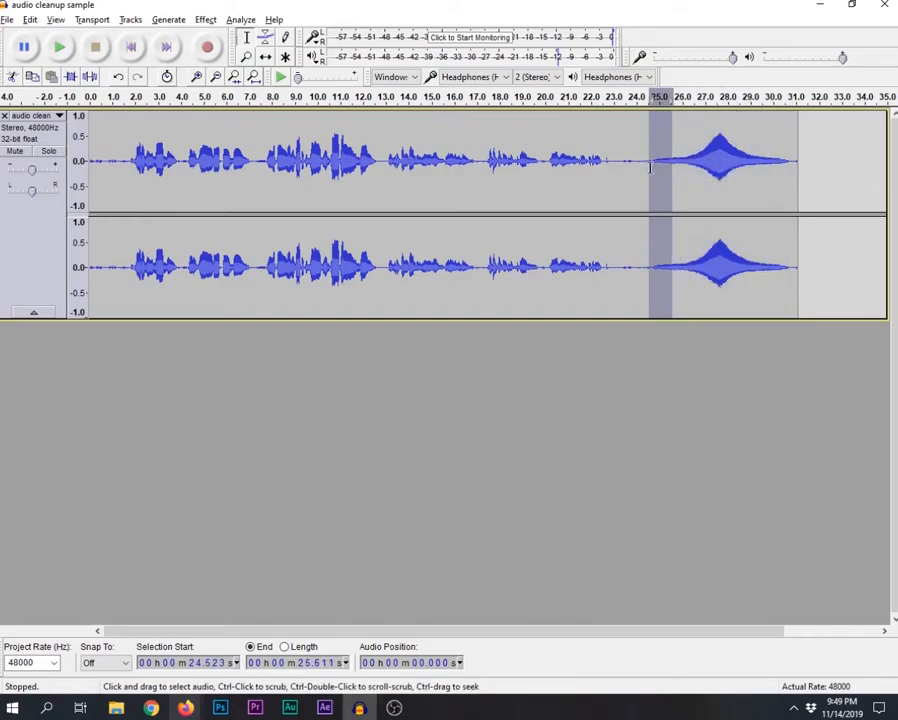
click(641, 168)
click(647, 168)
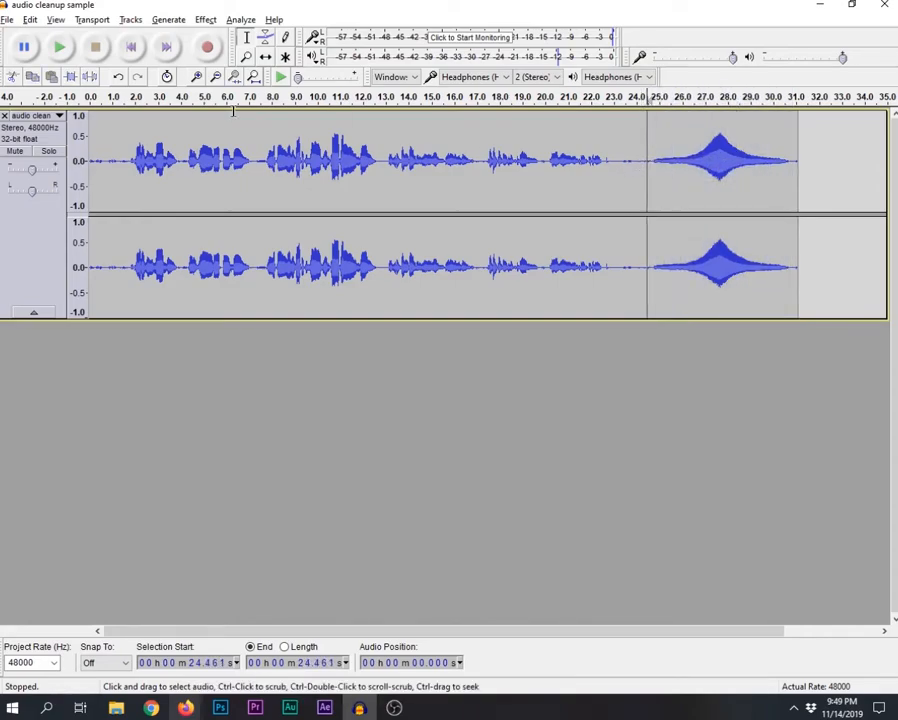
click(60, 48)
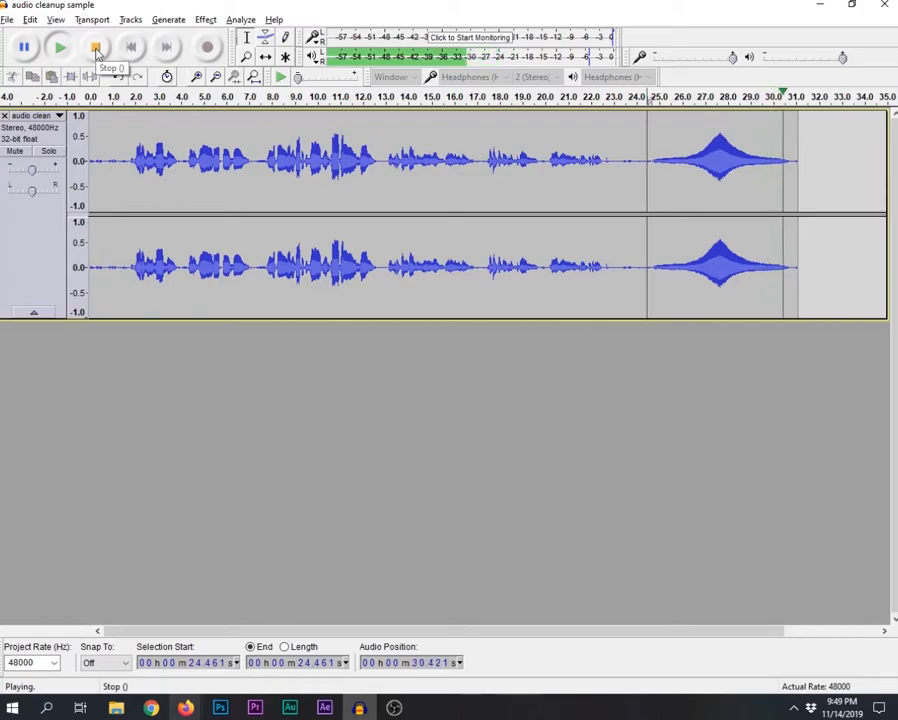
click(95, 48)
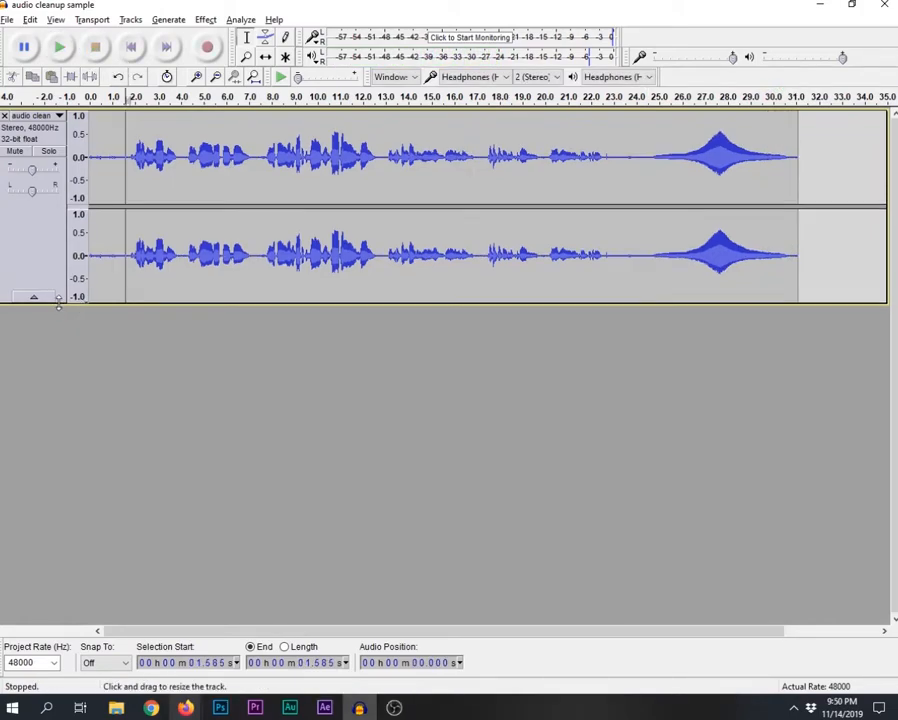
Enlarge the stereo track's height and change its display to Waveform (dB)
drag(58, 302, 62, 497)
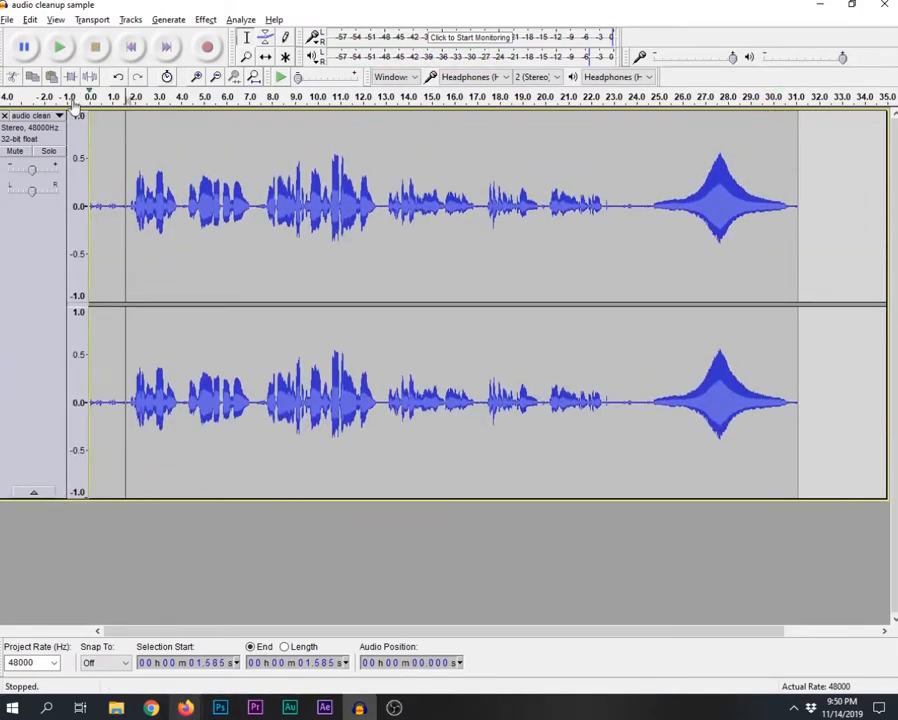
click(35, 116)
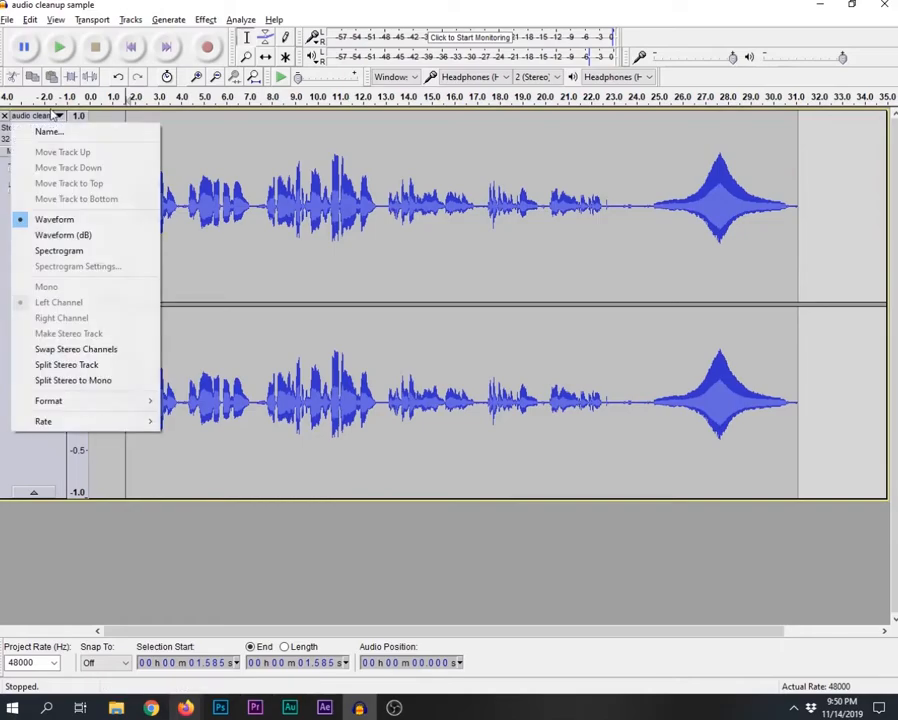
click(83, 238)
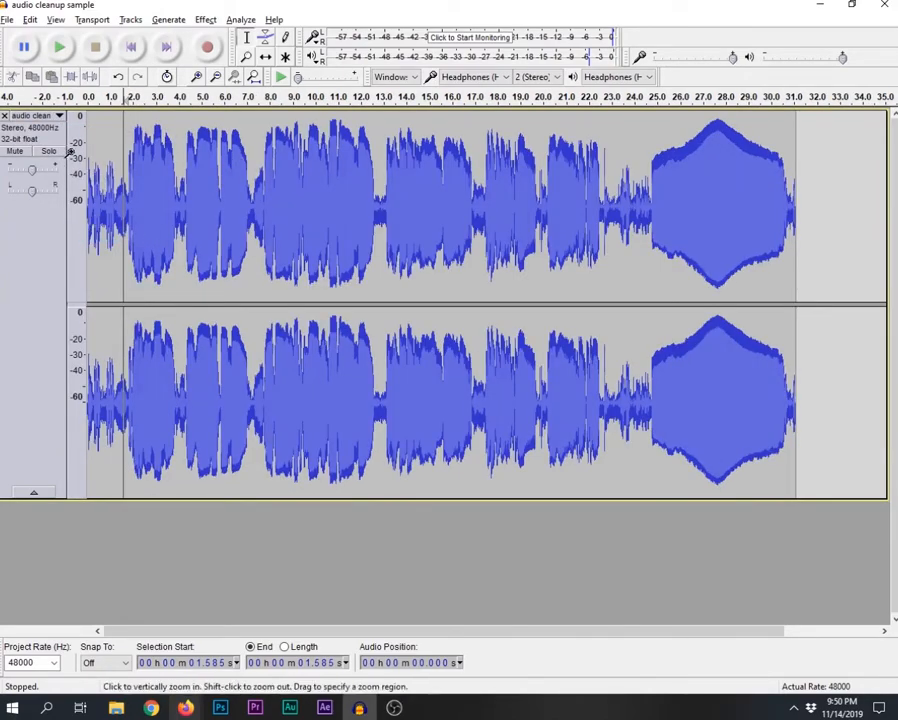
scroll(79, 148, up, 1)
scroll(75, 156, down, 1)
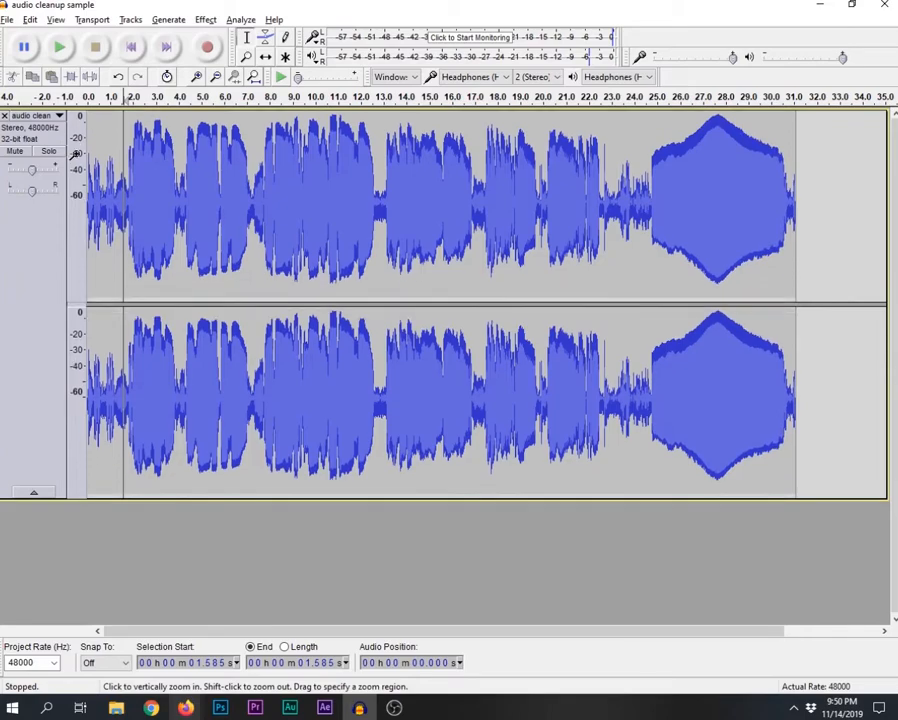
Zoom the track's vertical scale so it spans about 0 to -32 dB, with the Draw tool active
click(76, 152)
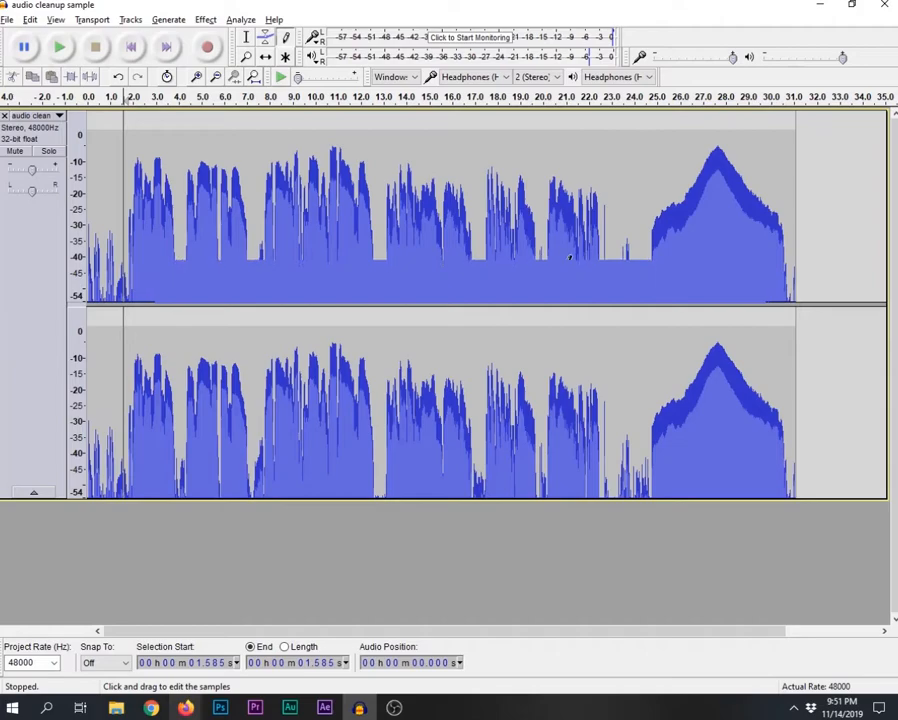
click(38, 115)
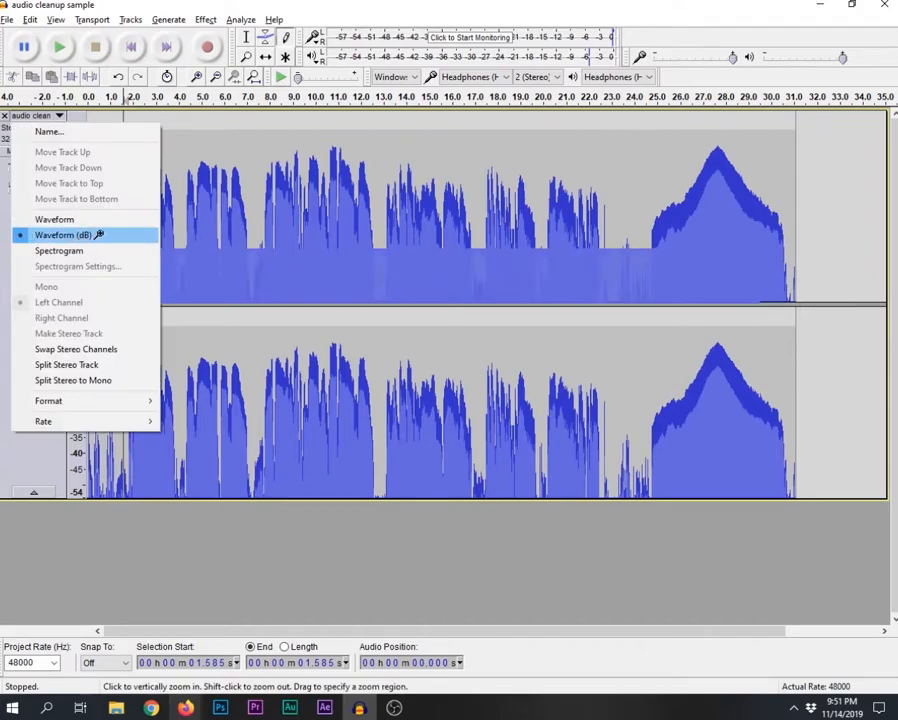
click(246, 43)
click(287, 40)
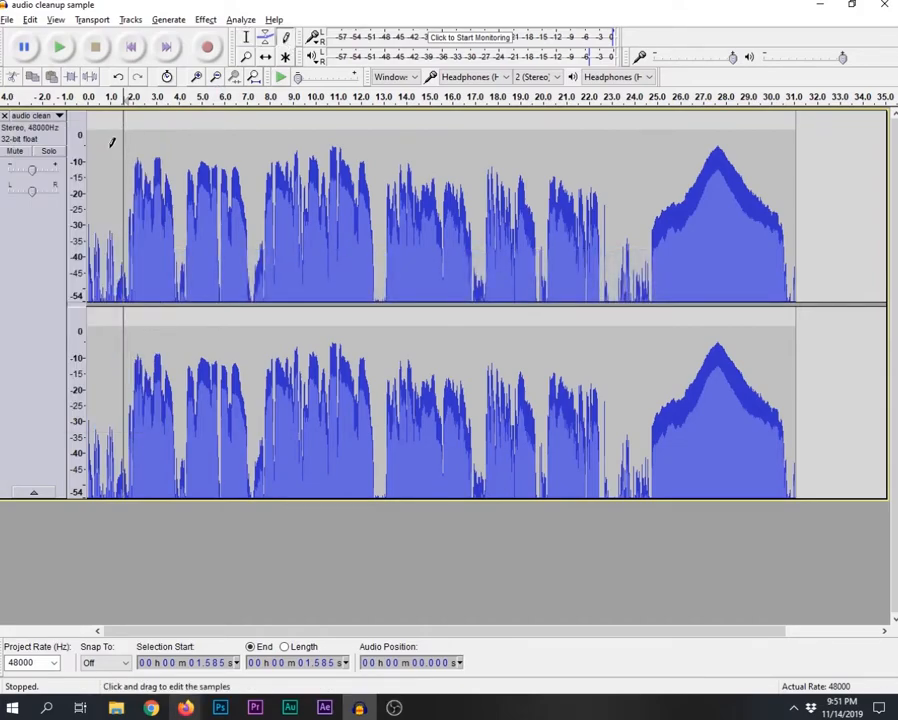
shift+click(79, 190)
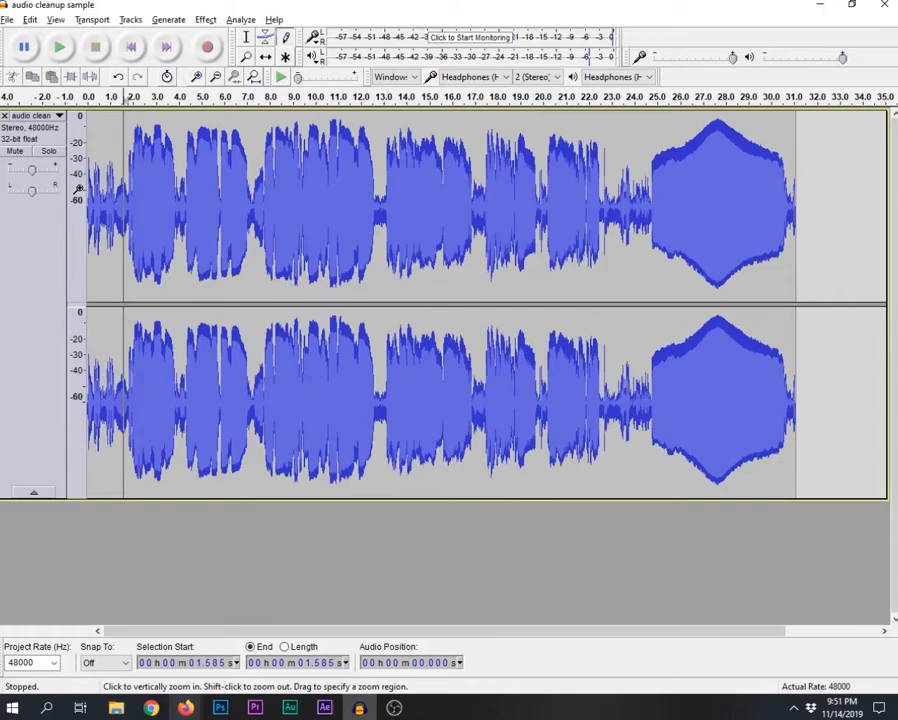
click(79, 166)
drag(76, 142, 73, 188)
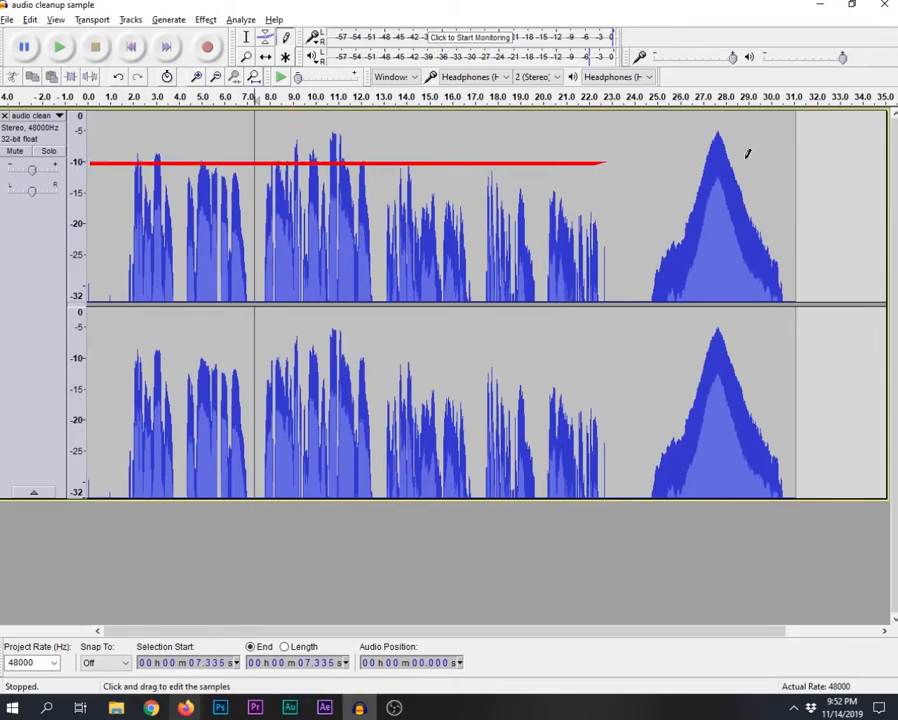
Apply the Limiter effect to the whole track as a Hard Limit with Limit to at -10 dB
click(204, 20)
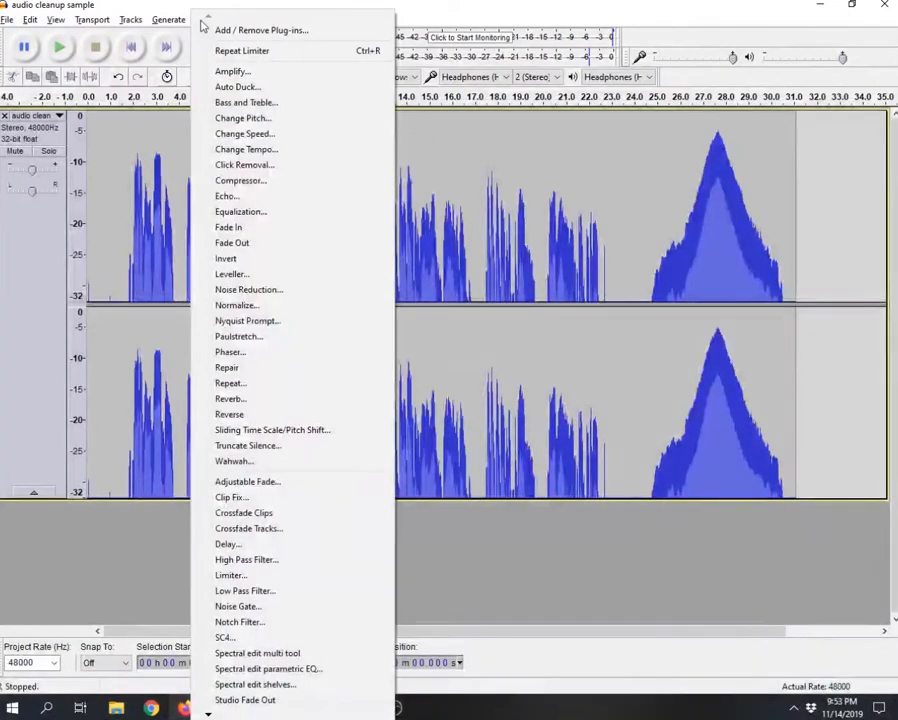
click(236, 576)
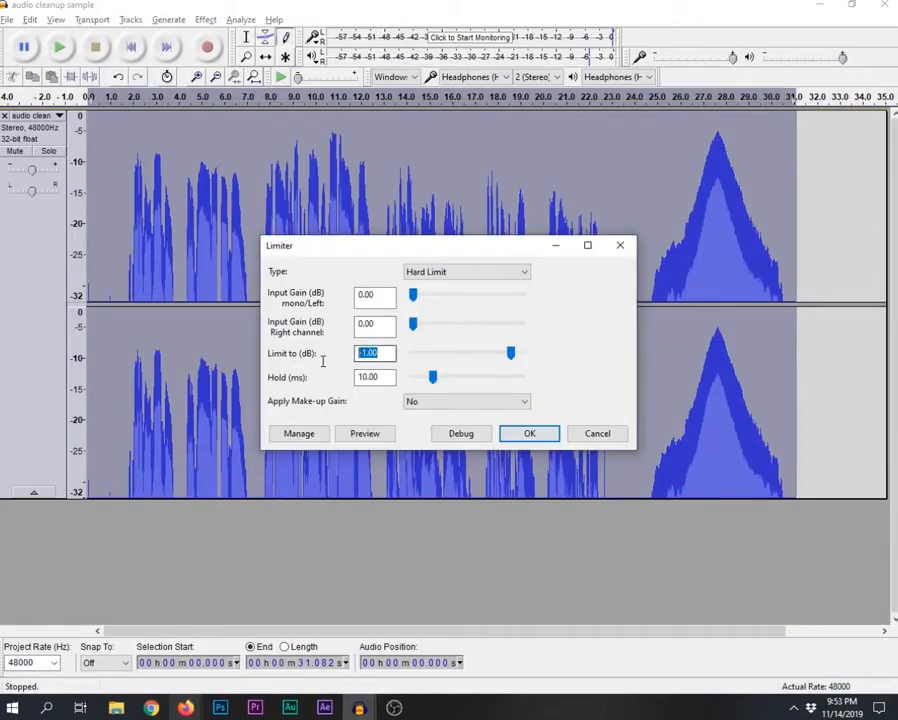
text(-10)
key(Return)
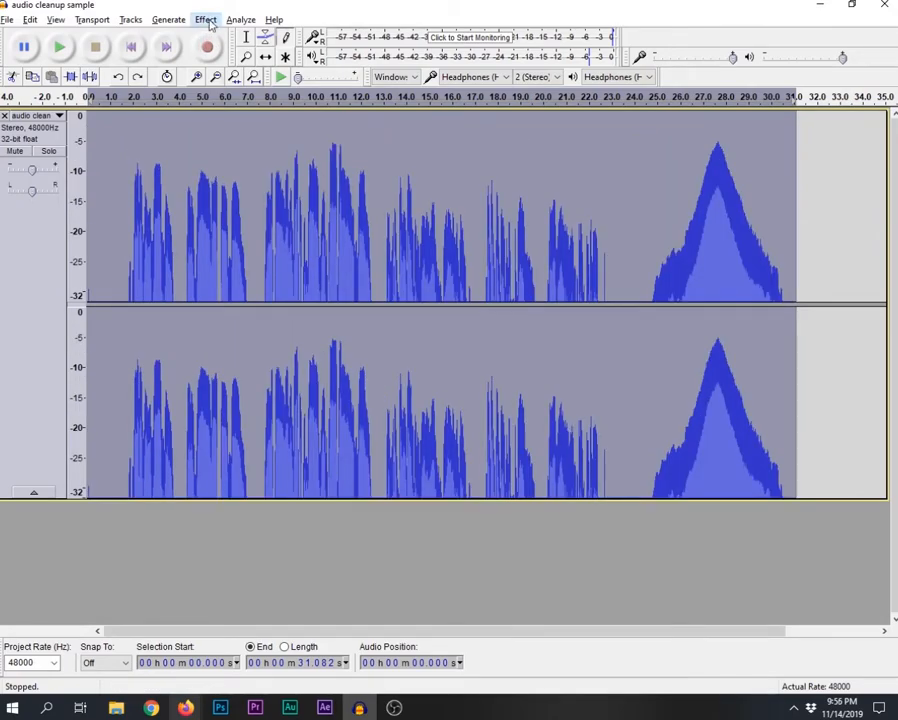
Apply the Limiter to the whole track with 4 dB input gain on both channels, hard limiting to -10 dB
click(207, 20)
click(280, 575)
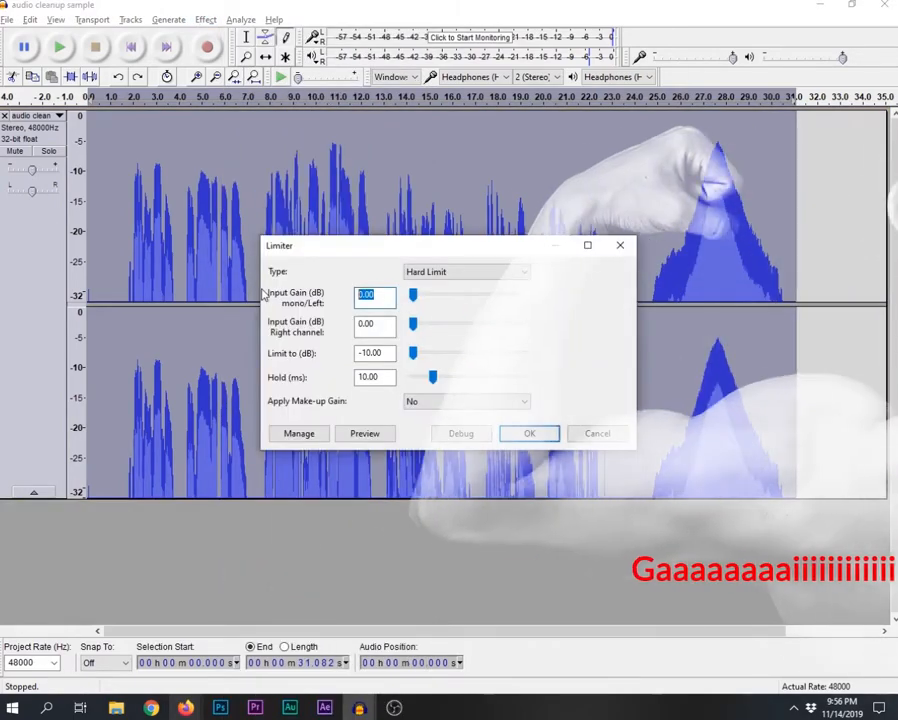
text(4)
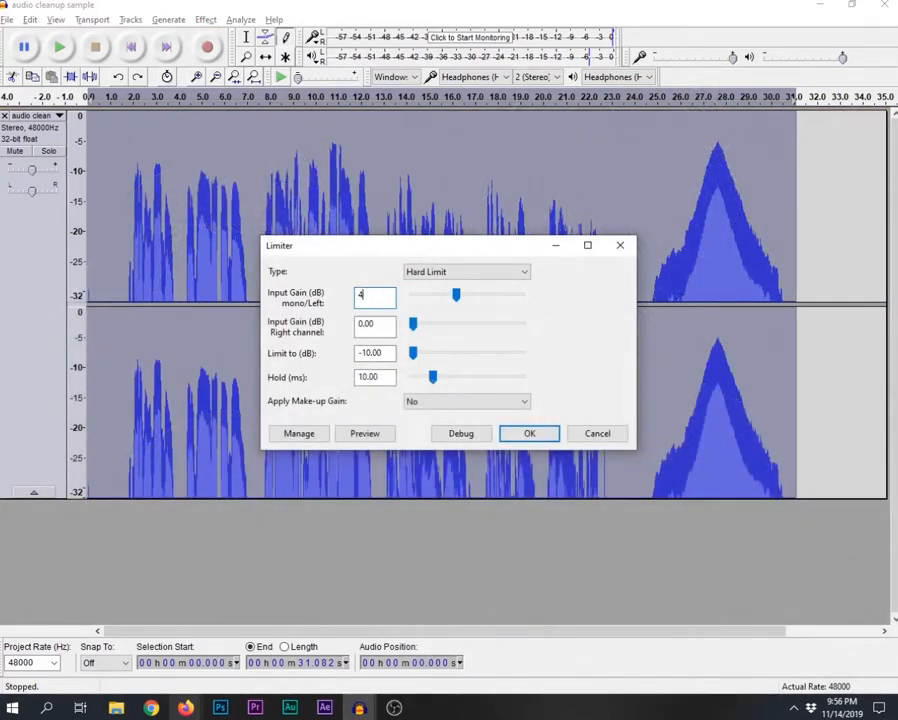
key(Tab)
key(Tab)
text(4)
key(Tab)
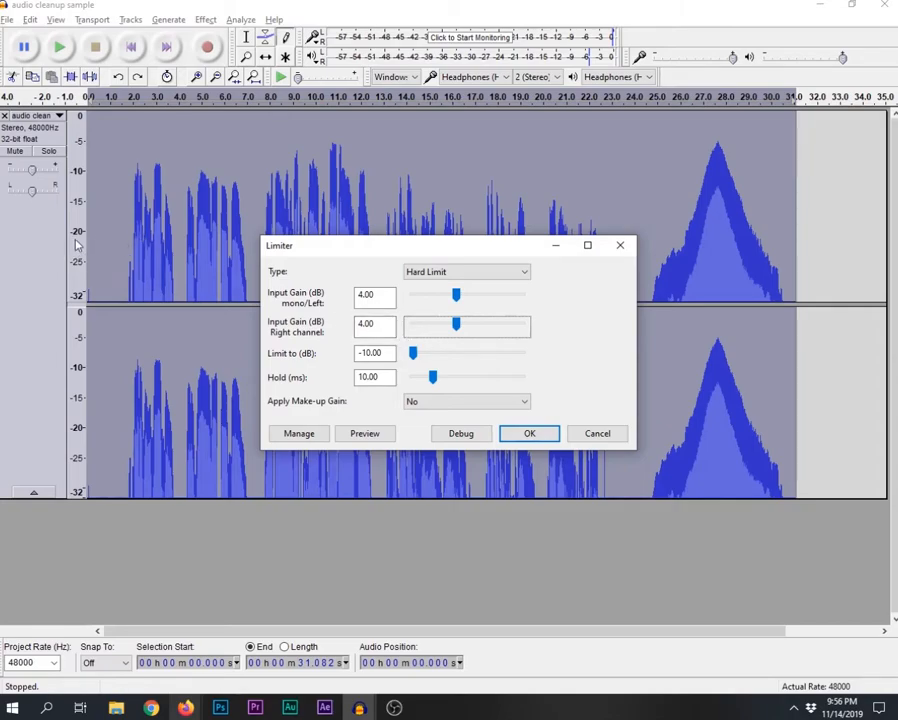
drag(390, 353, 313, 355)
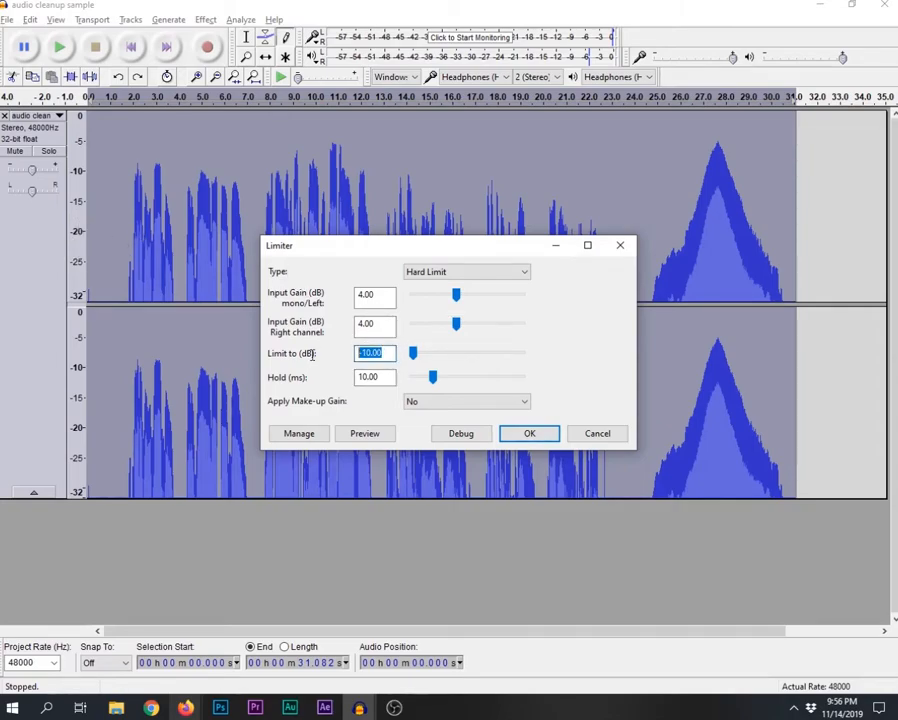
click(522, 434)
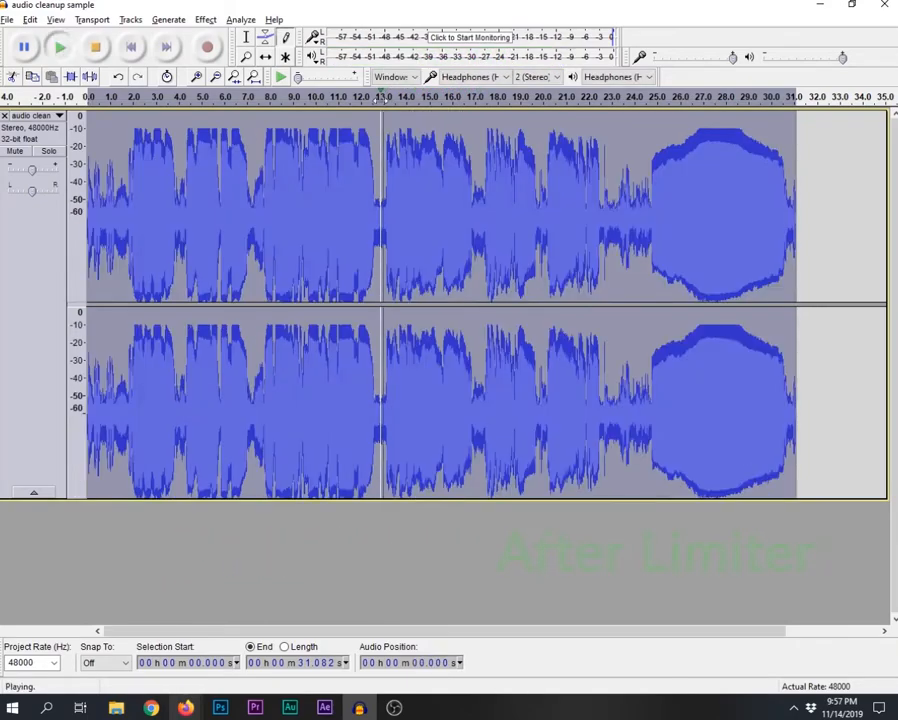
Play the audio from about 13 s and 17 s, and zoom the vertical dB scale to examine the limited peaks
click(383, 97)
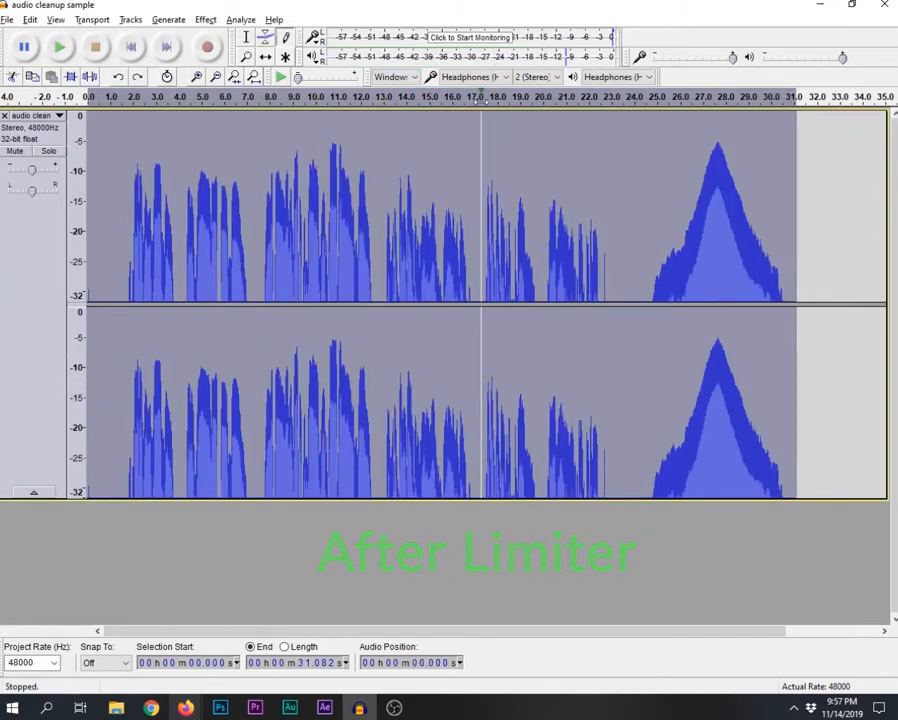
click(481, 97)
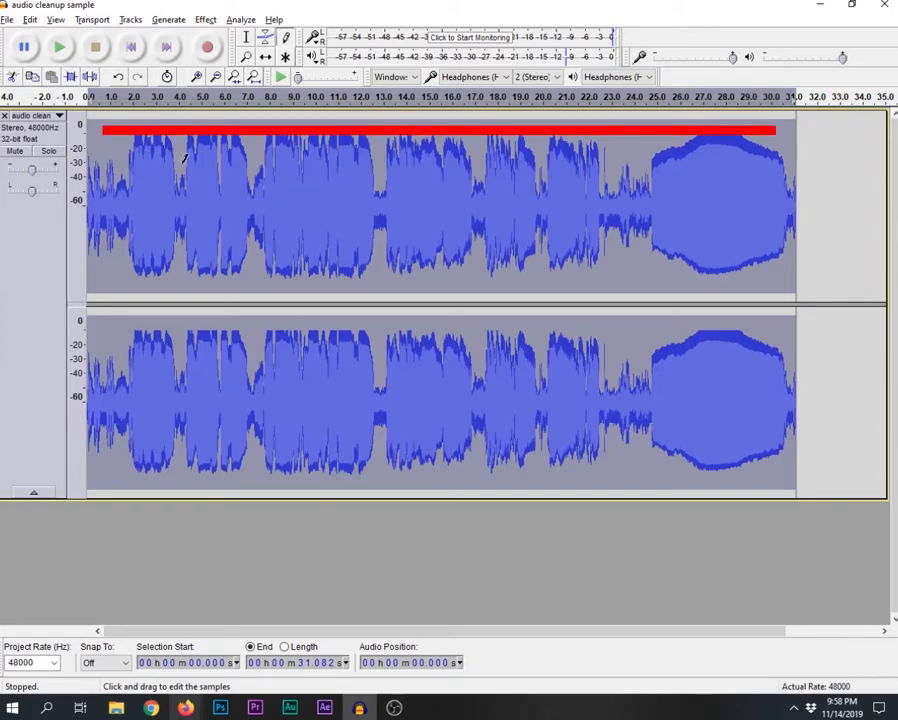
click(73, 128)
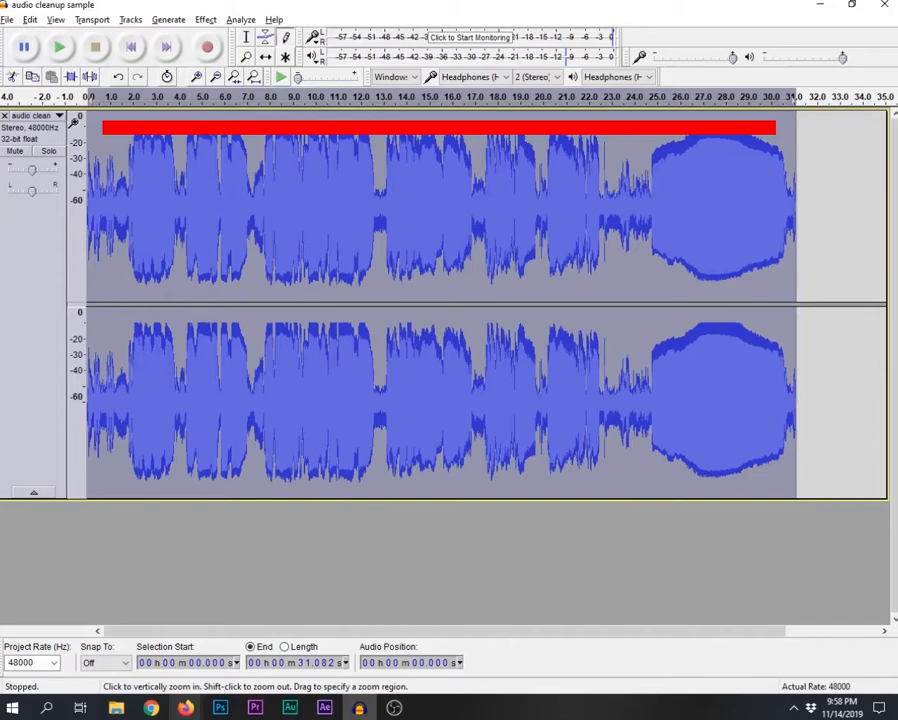
drag(73, 122, 72, 130)
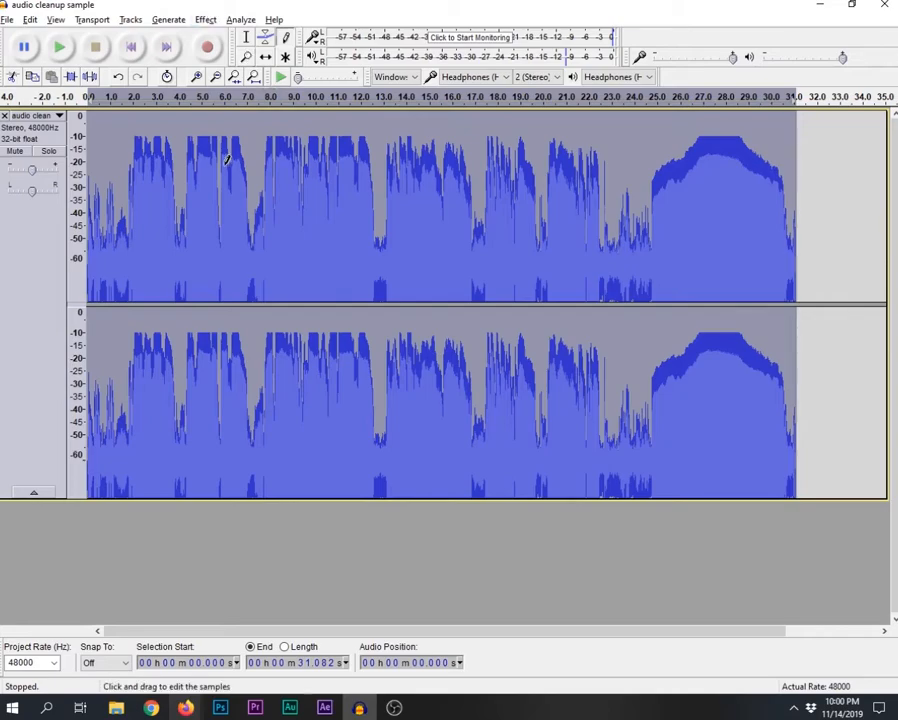
Amplify the whole track to a new peak amplitude of -1 dB, with clipping not allowed
click(205, 19)
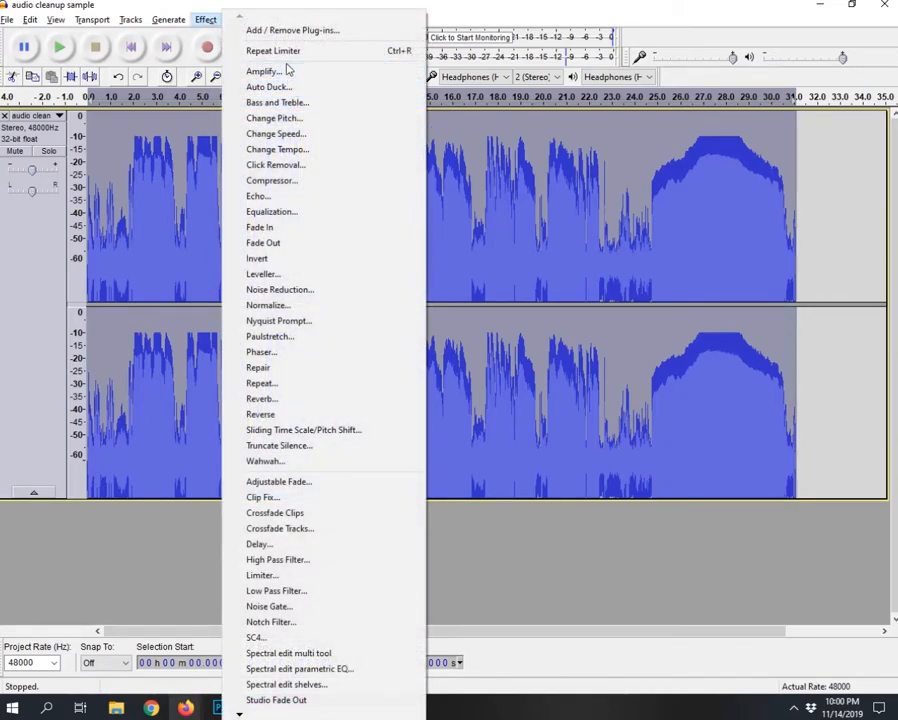
click(287, 73)
key(Tab)
key(Tab)
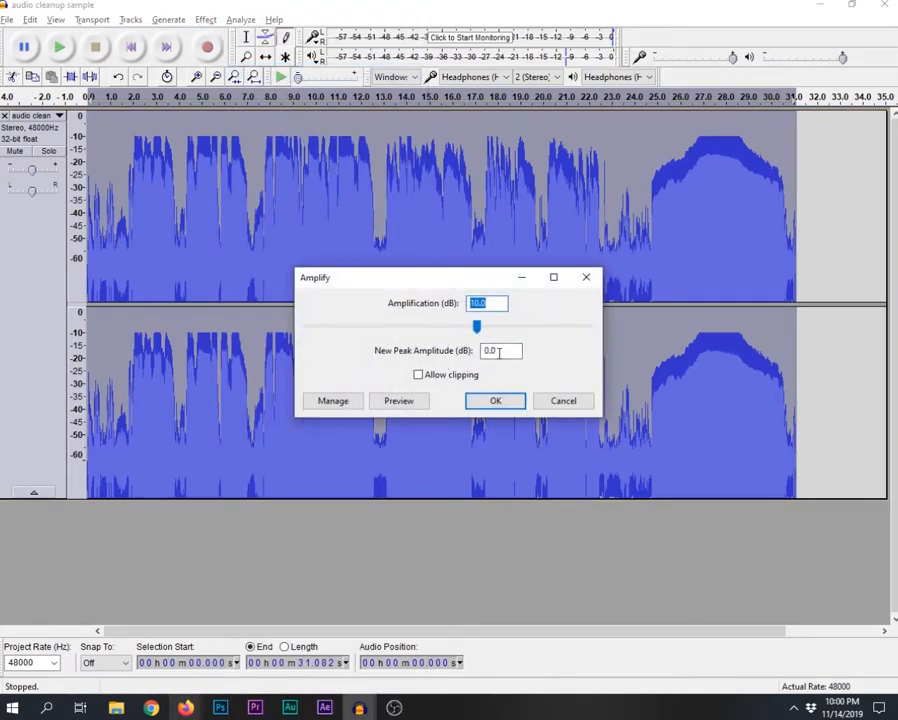
text(-1)
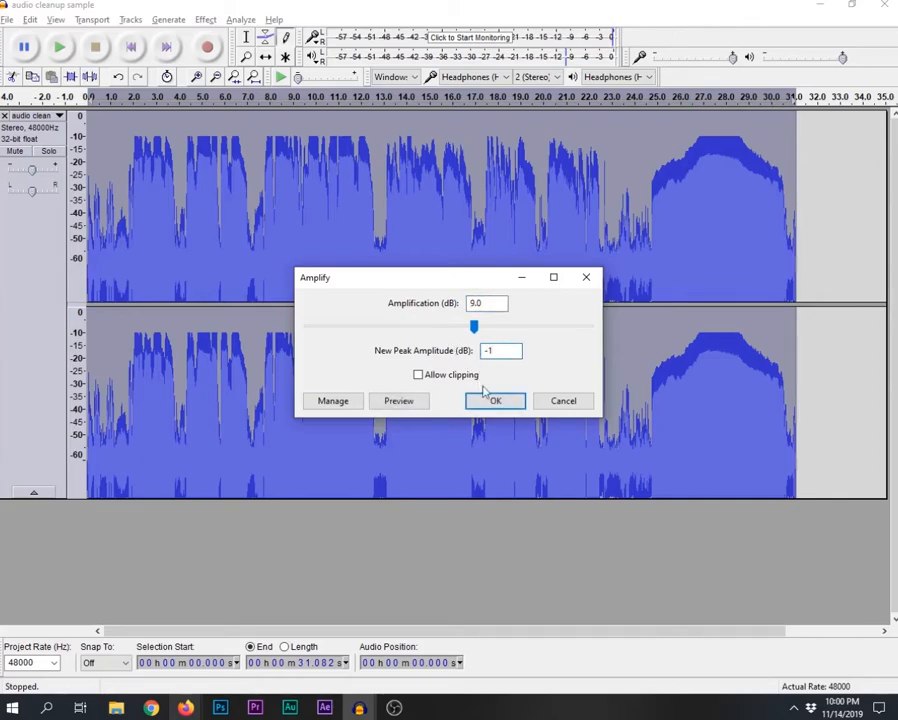
click(495, 400)
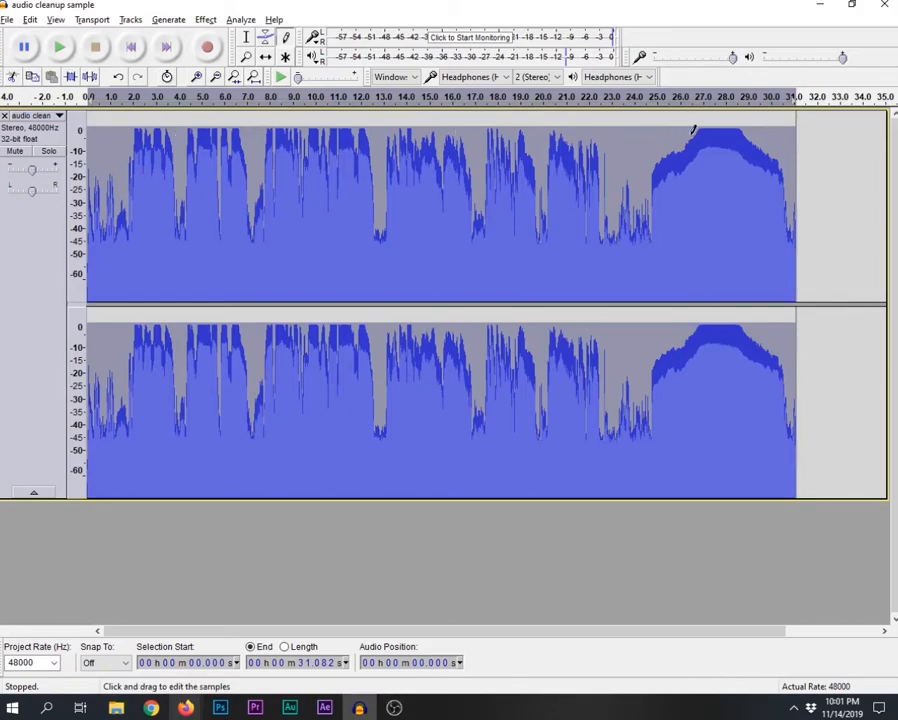
Play back the amplified track from about 7.6 s to check its loudness, and stop playback
click(262, 100)
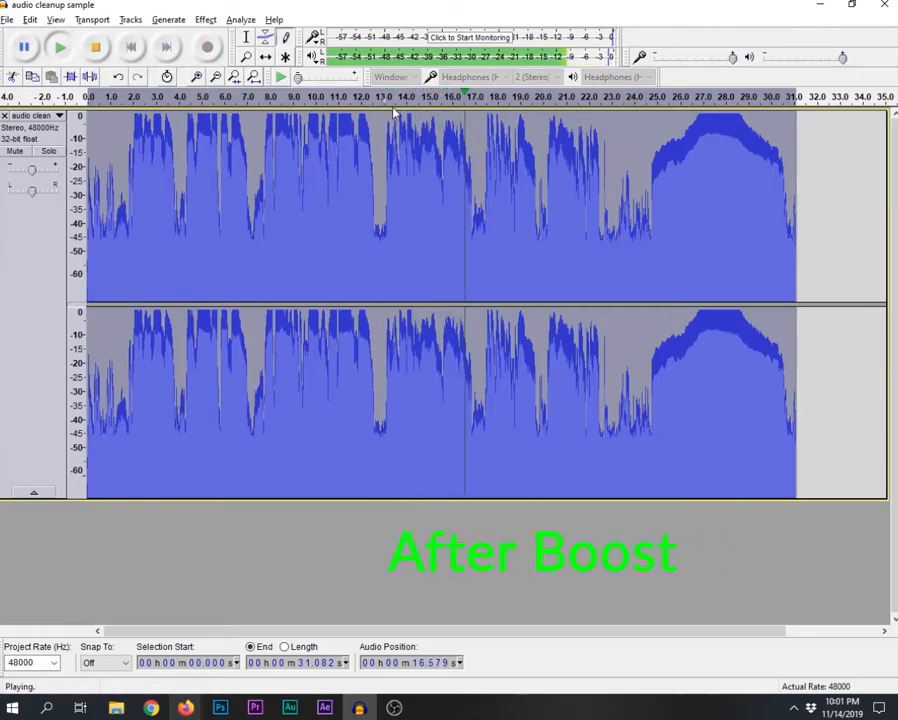
key(space)
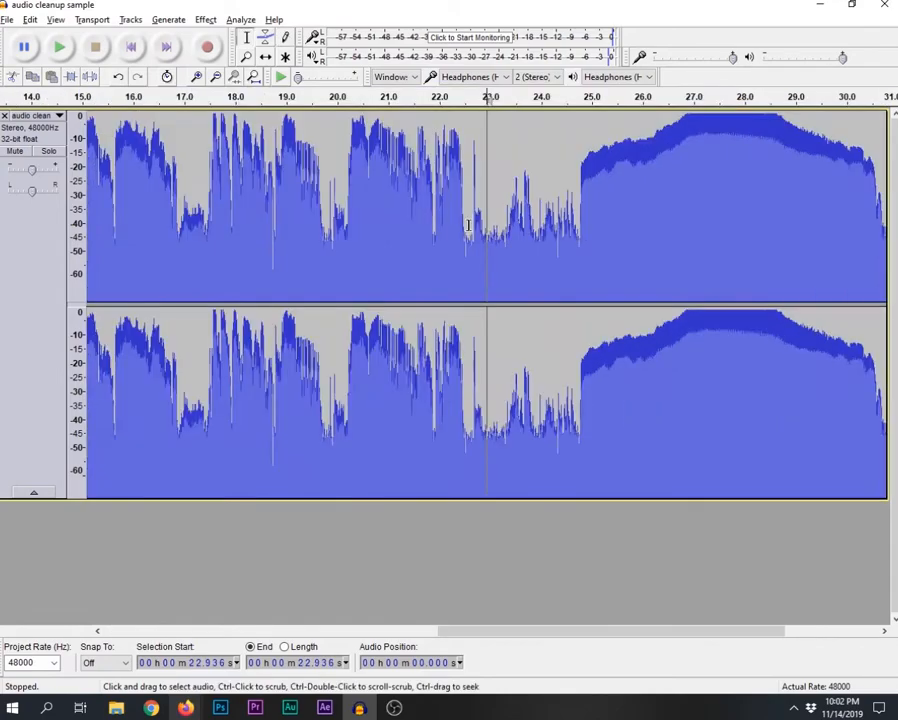
Select and play the quiet stretch from about 22.6 s to 24.6 s, and capture it as the noise profile
drag(470, 228, 573, 228)
key(space)
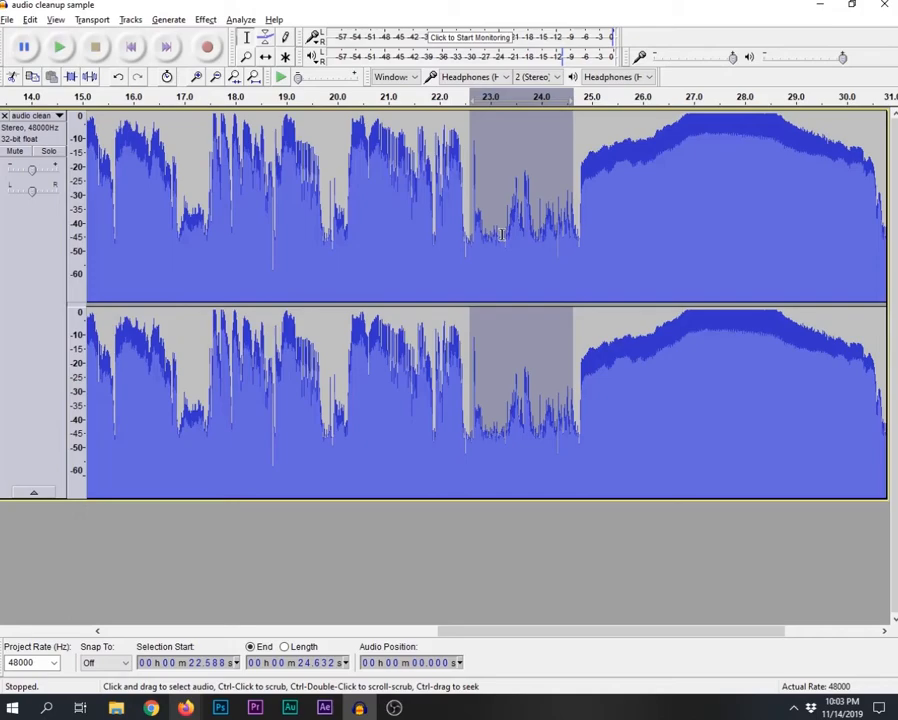
key(space)
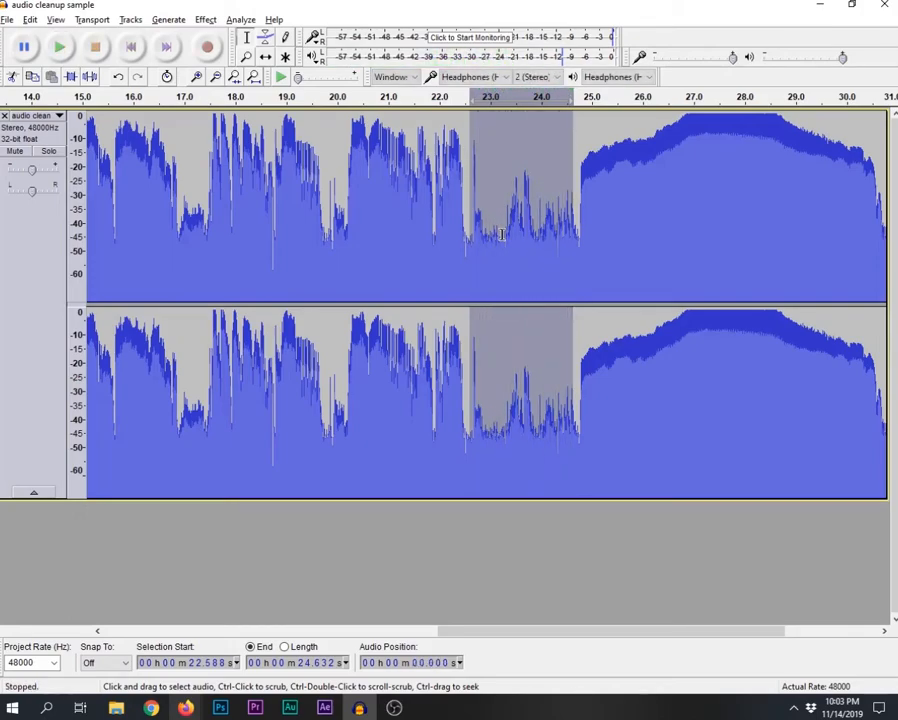
click(208, 19)
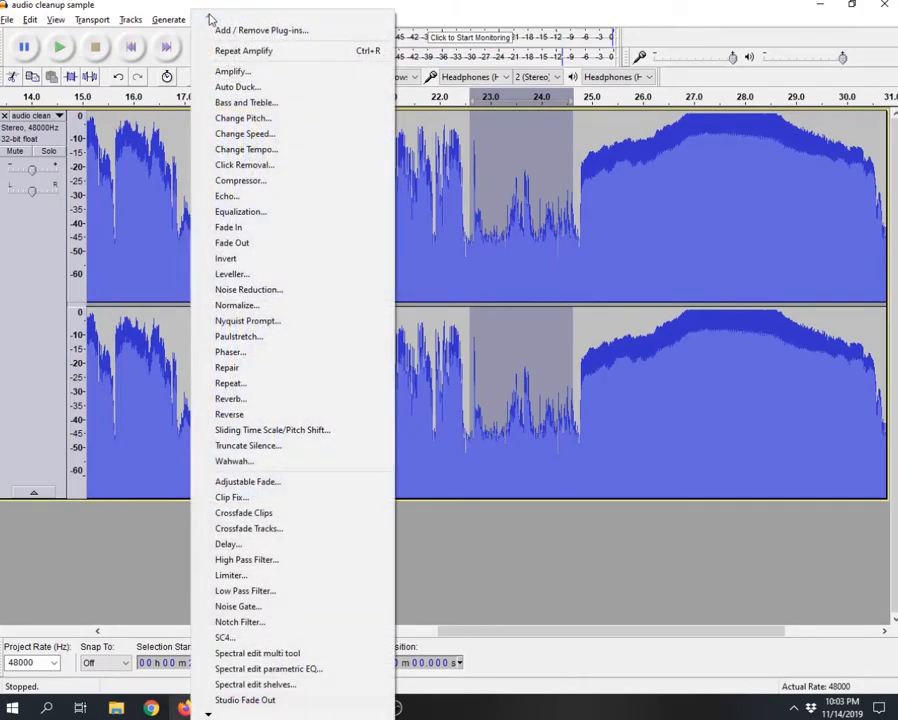
click(240, 292)
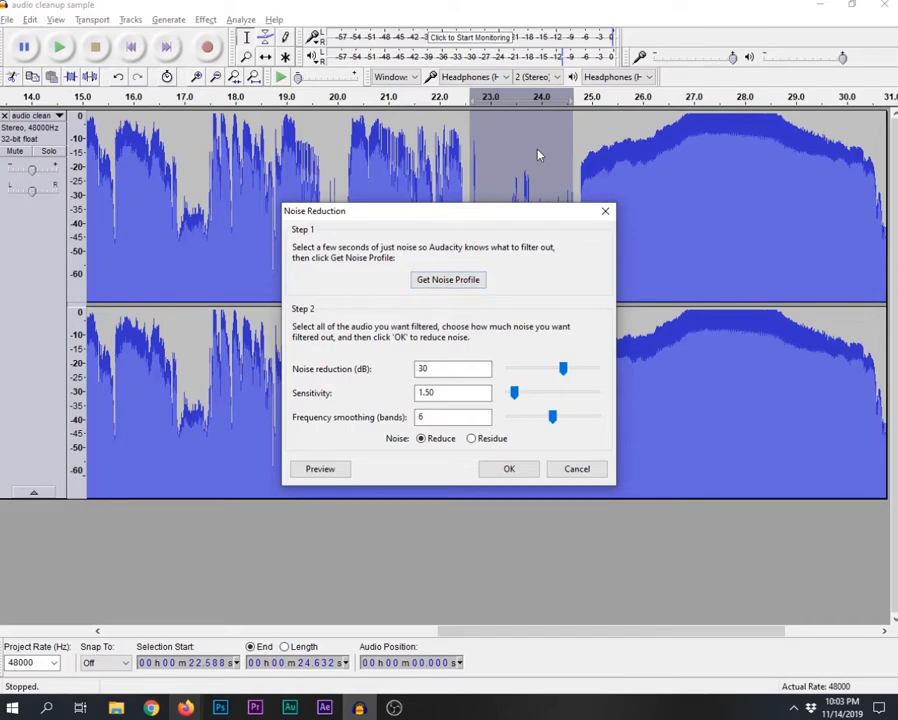
click(440, 283)
Preview Noise Reduction on the selected quiet stretch with the reduction at 30, 0 and 48 dB
click(205, 19)
click(247, 292)
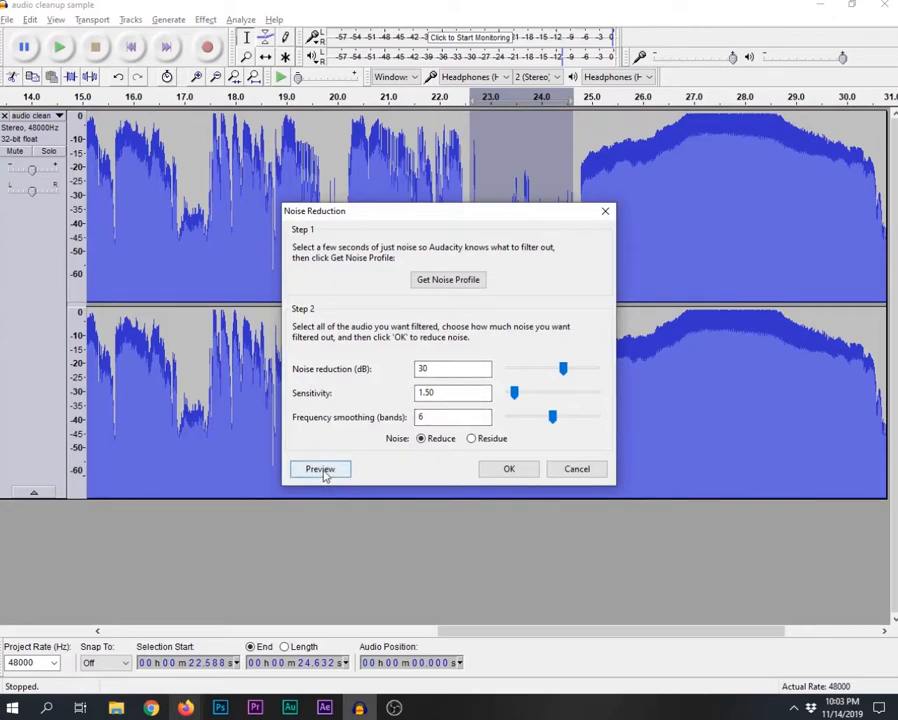
click(320, 469)
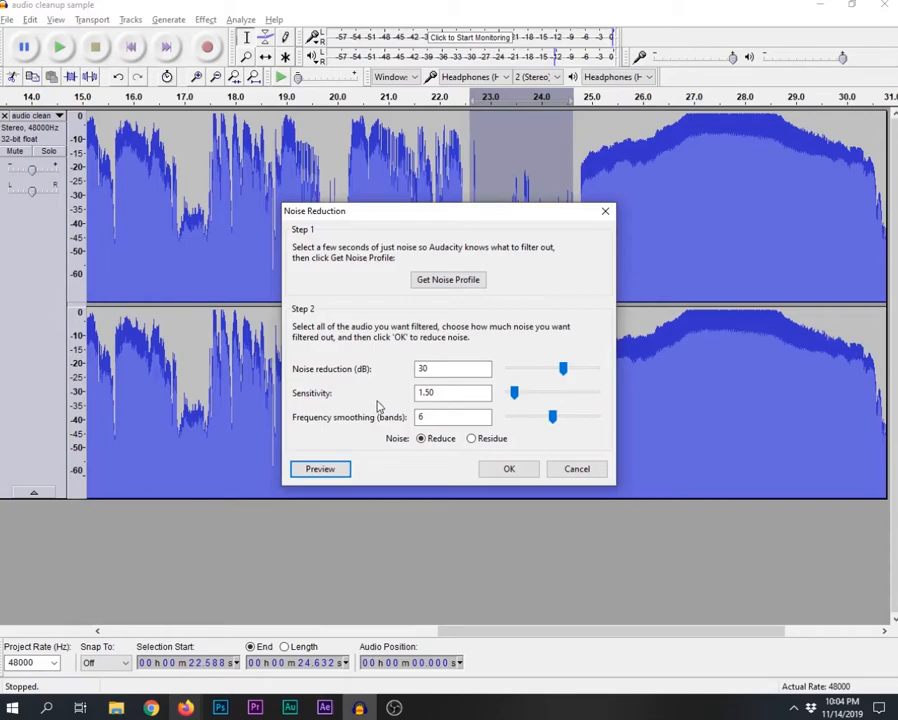
drag(563, 369, 508, 369)
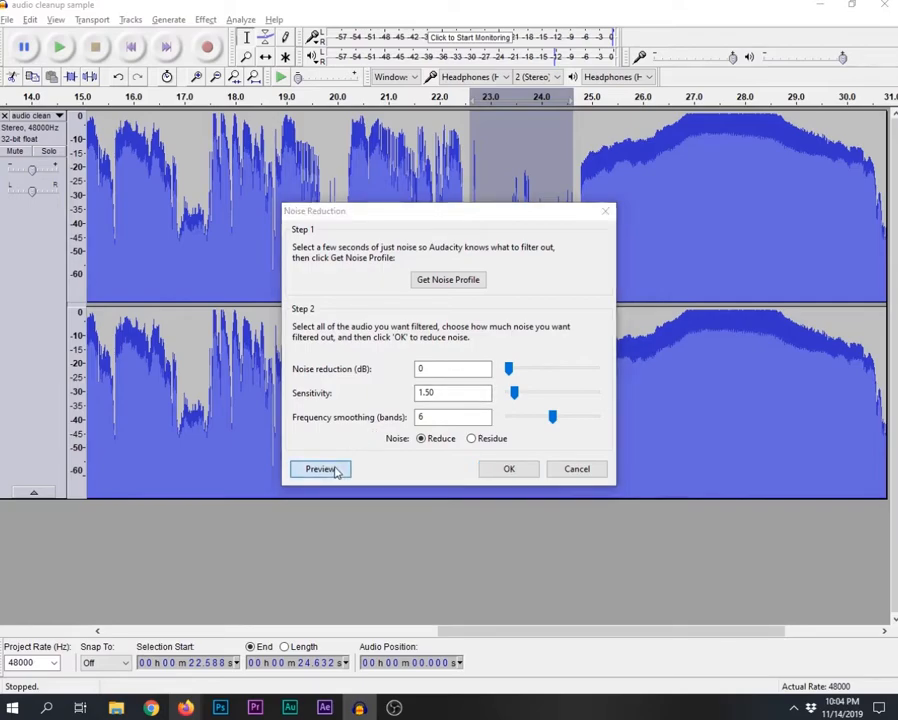
click(322, 469)
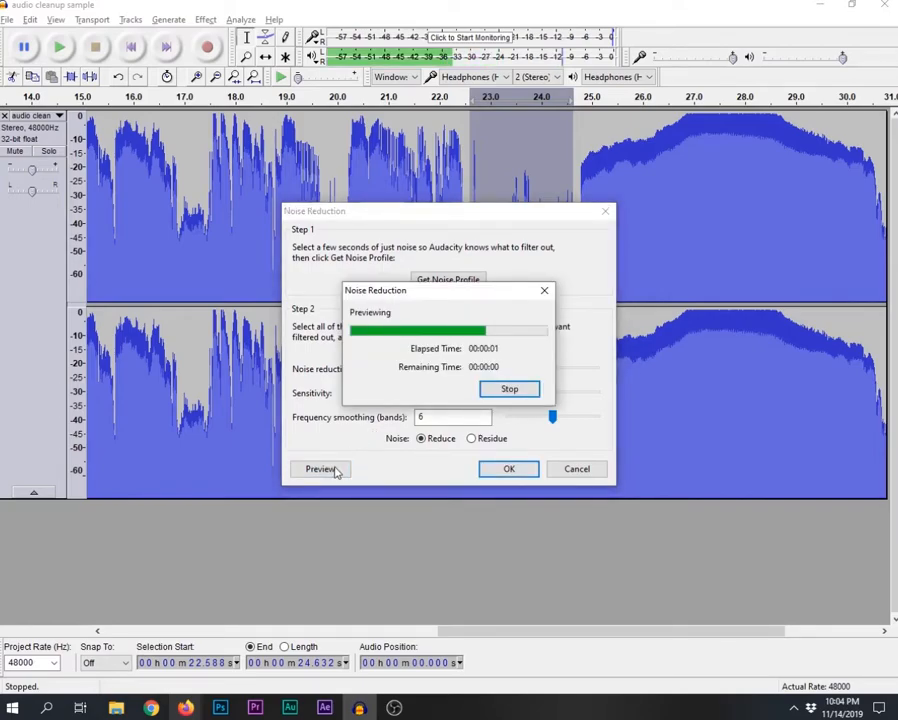
drag(510, 369, 593, 368)
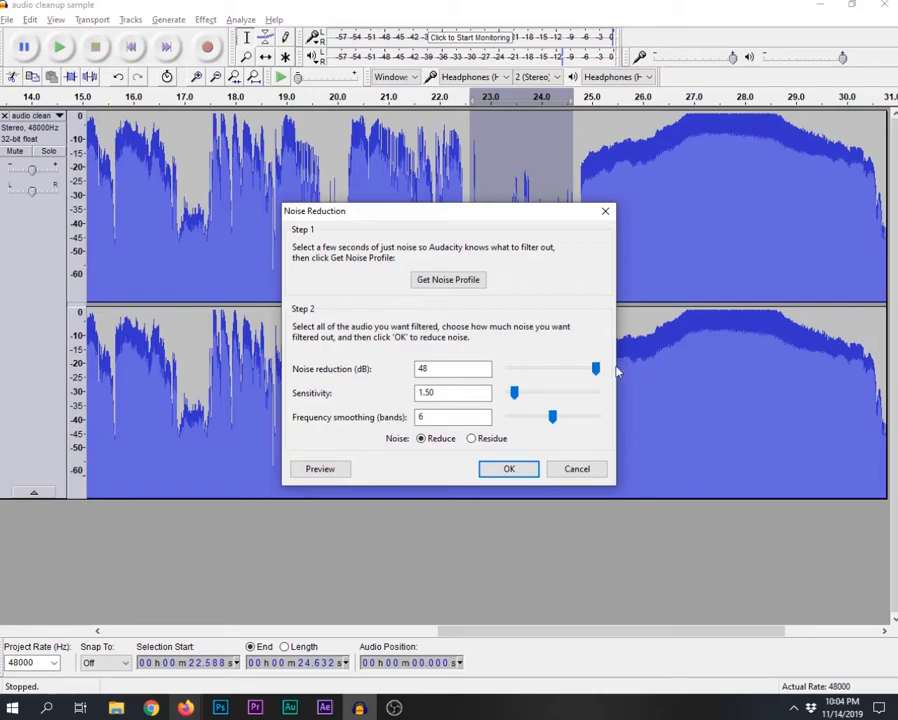
click(342, 474)
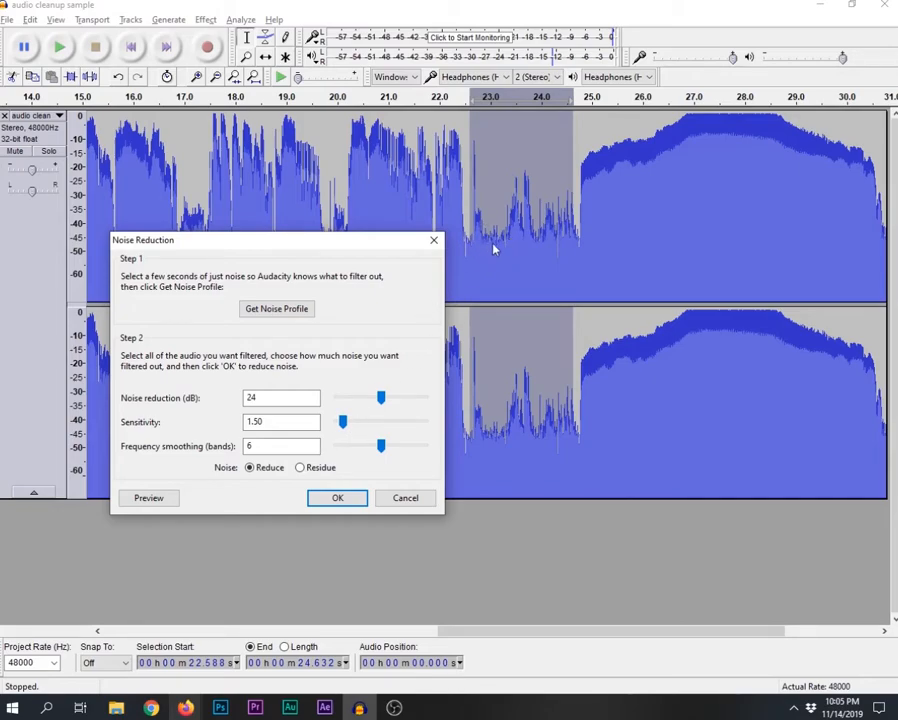
Preview Noise Reduction at sensitivity 24 with 24 and 48 dB of reduction, and set frequency smoothing to 5 bands
drag(342, 422, 440, 423)
click(146, 503)
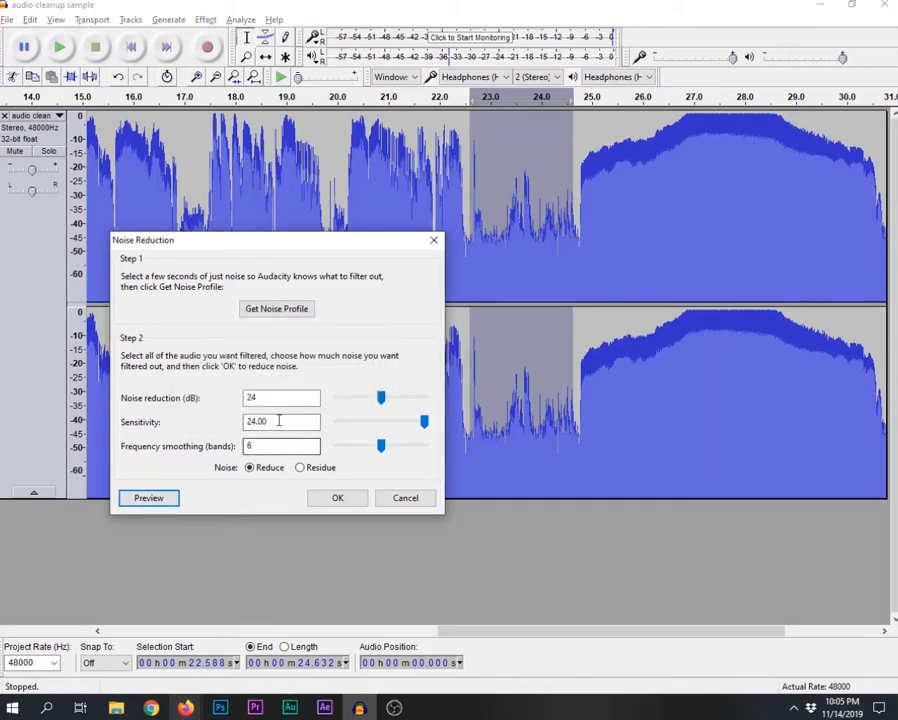
drag(377, 399, 438, 398)
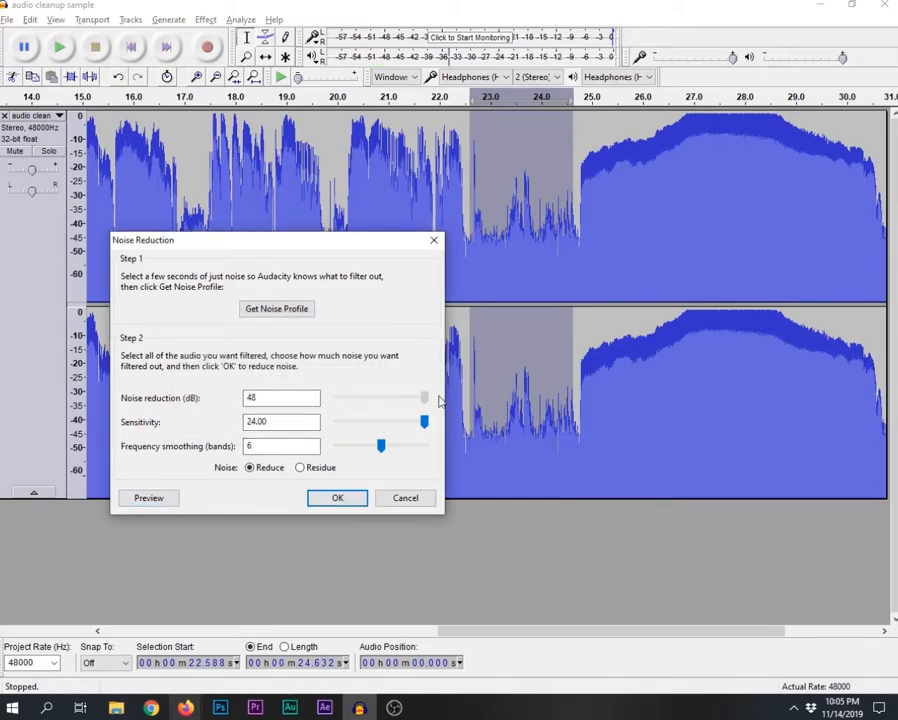
click(170, 499)
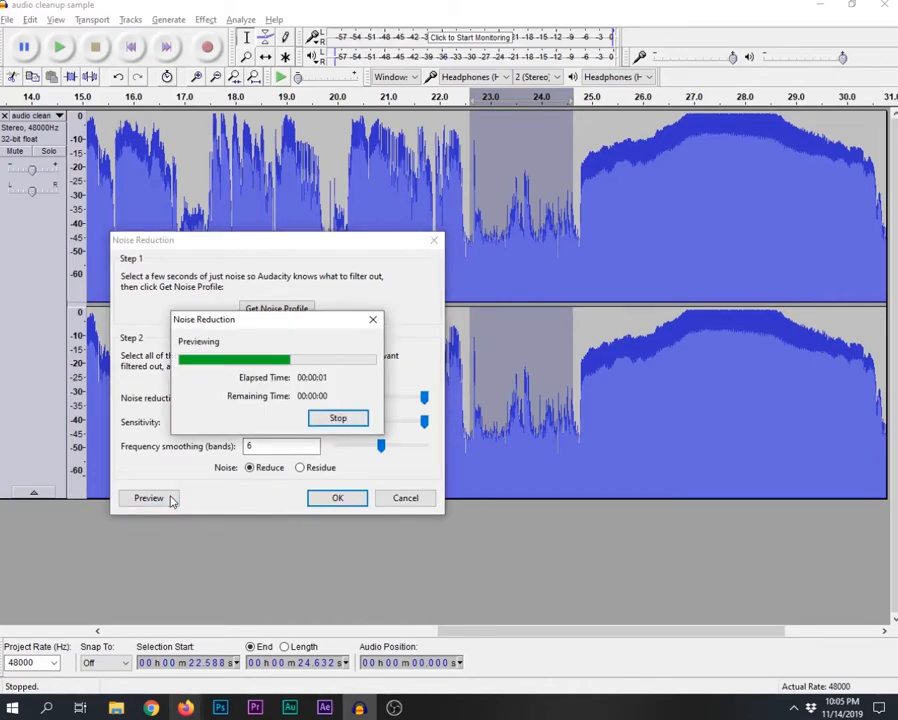
mouse_move(380, 446)
mouse_down()
mouse_move(352, 450)
mouse_move(432, 446)
mouse_move(361, 445)
mouse_move(371, 450)
mouse_up()
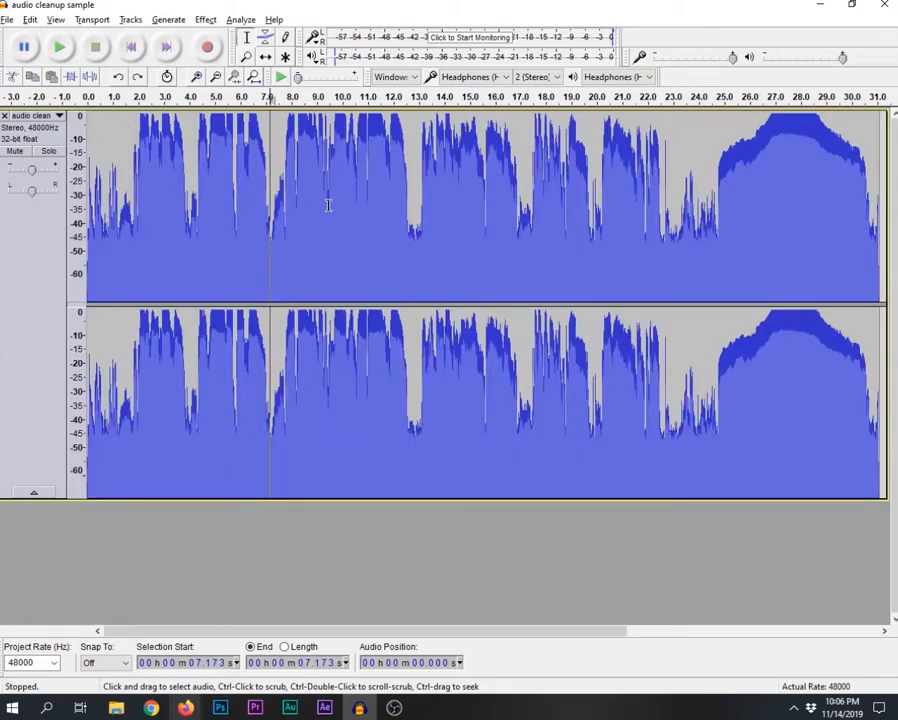
Apply Noise Reduction to the whole track at 48 dB, sensitivity 24 and 5 smoothing bands, and play the result
key(ctrl+a)
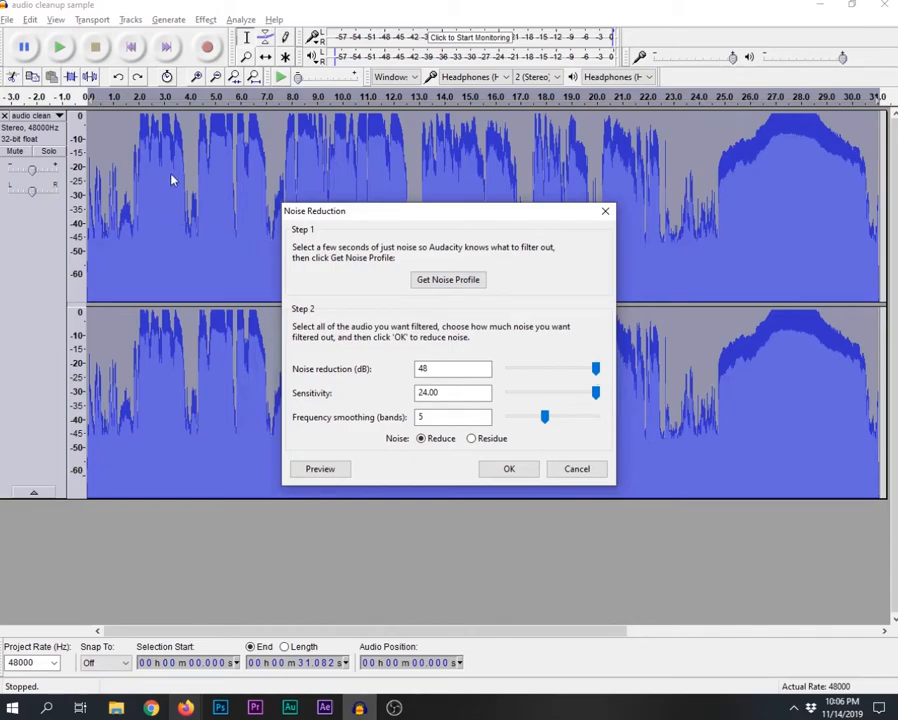
click(508, 469)
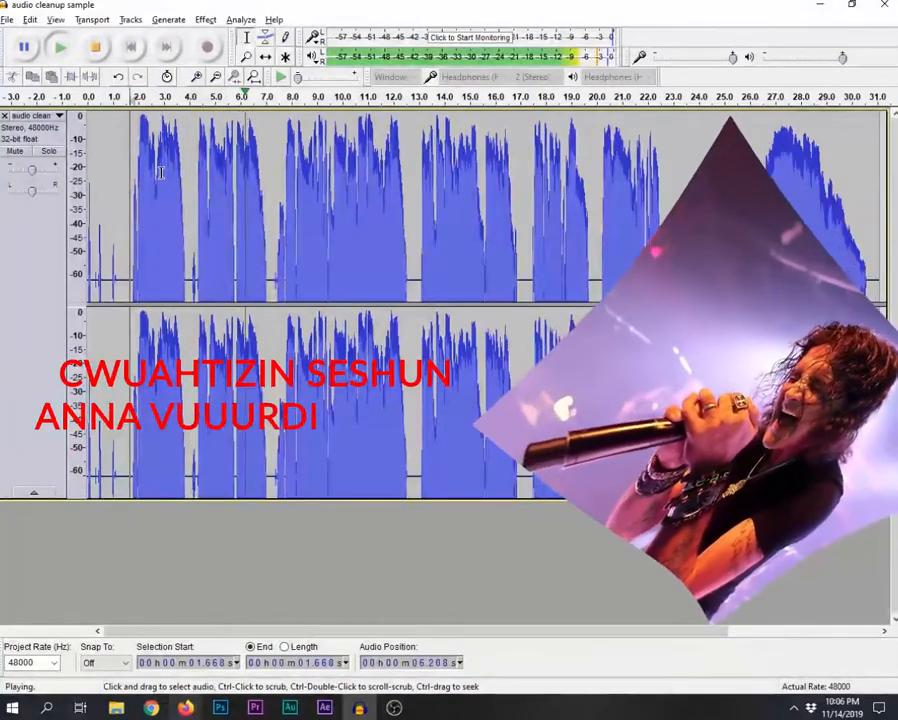
key(space)
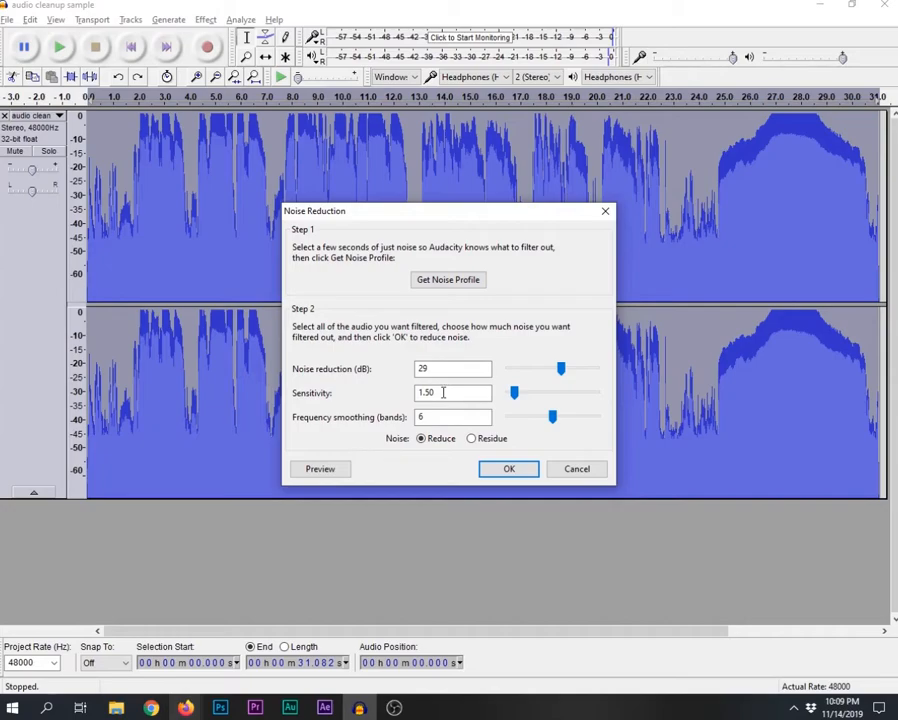
Set noise reduction to 34 dB and preview the whole track with frequency smoothing at 0 and 12 bands
drag(561, 368, 571, 369)
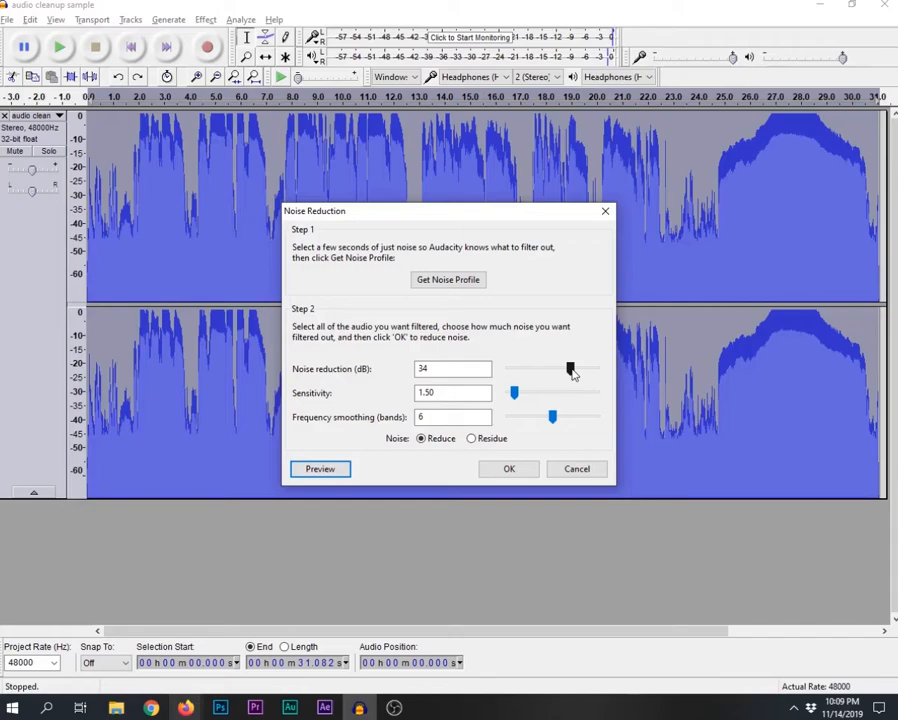
drag(552, 416, 561, 418)
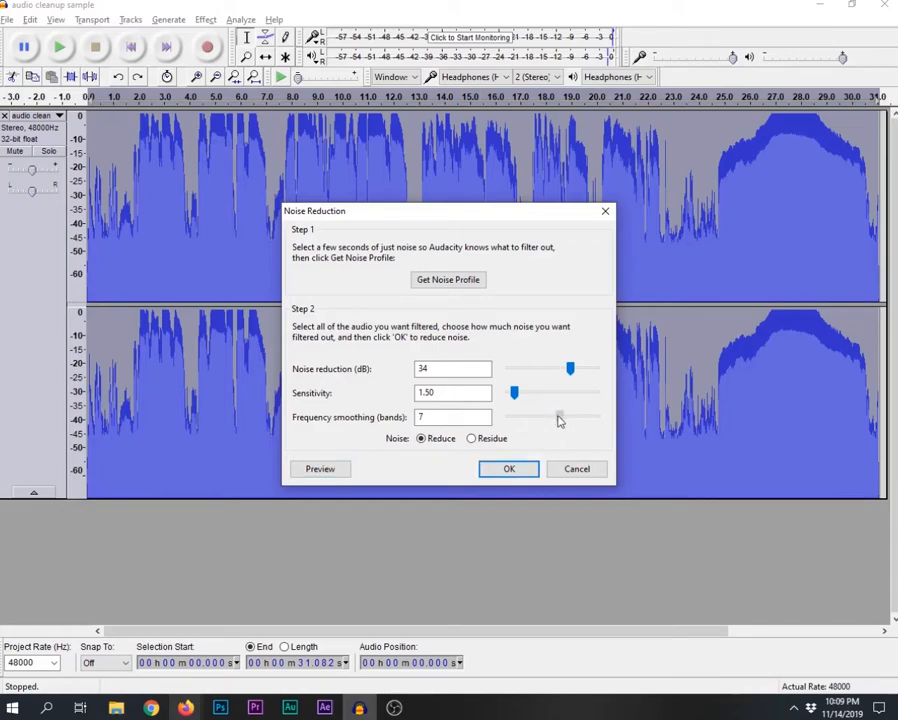
drag(558, 421, 508, 420)
click(334, 470)
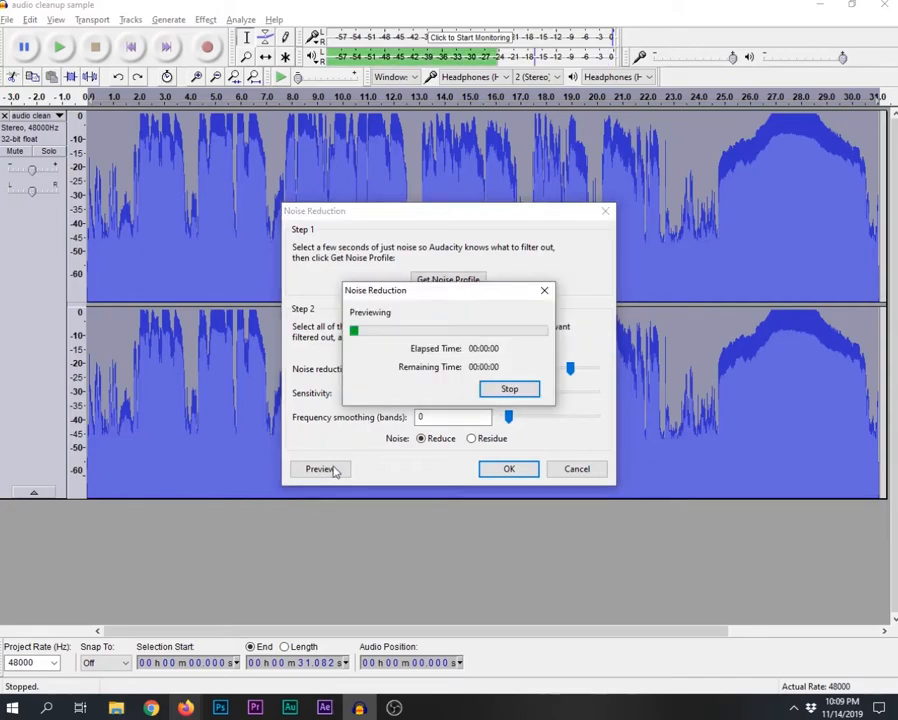
click(516, 390)
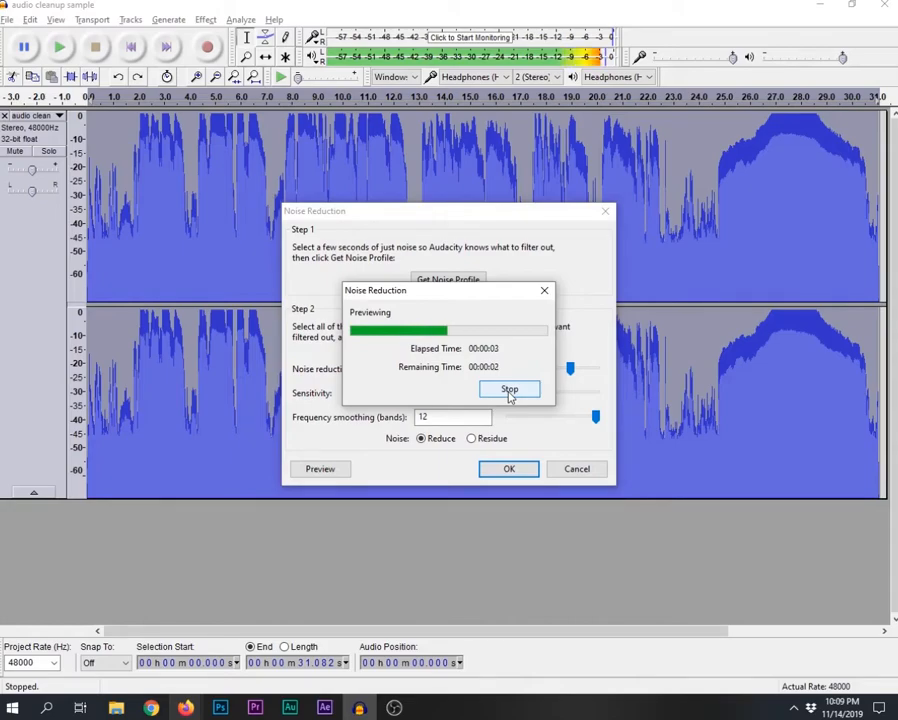
click(509, 390)
drag(509, 417, 550, 422)
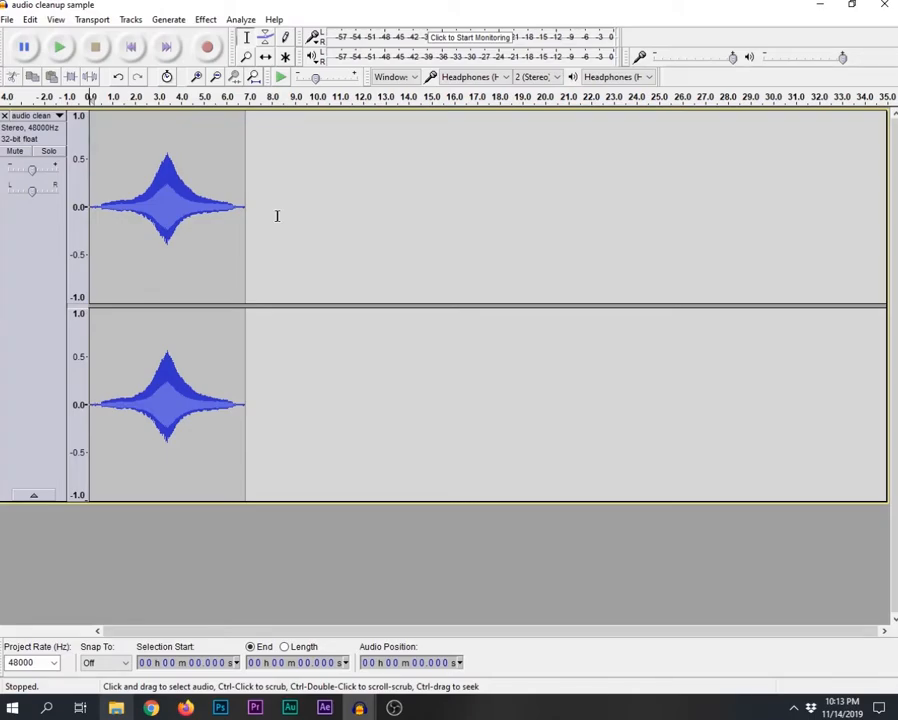
Apply the Limiter to the whole short clip as a Hard Limit at -10 dB with 0 dB input gain and no make-up gain
click(206, 20)
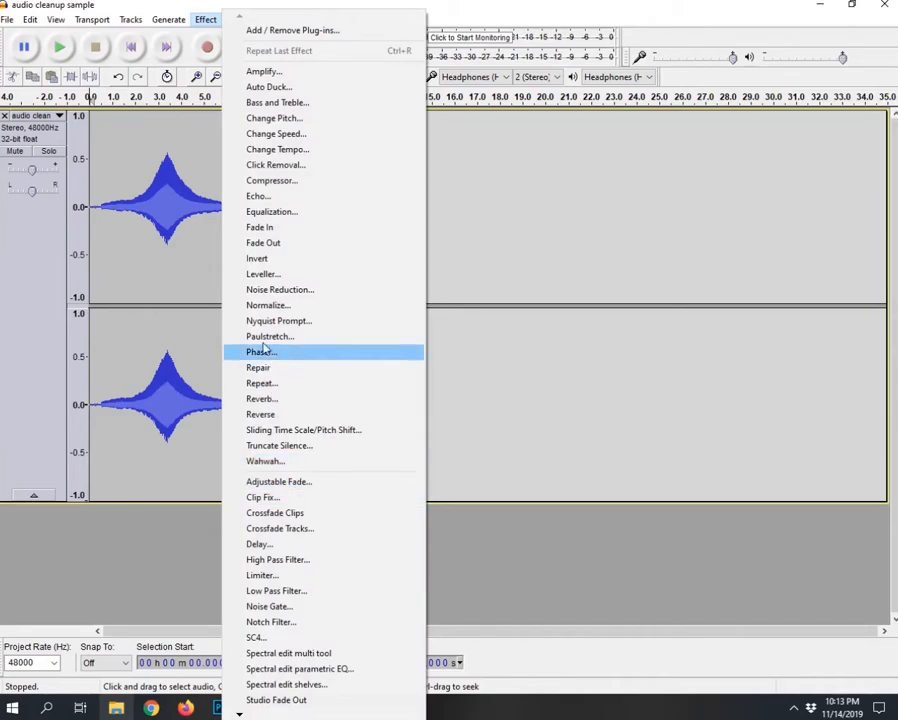
click(262, 575)
text(0)
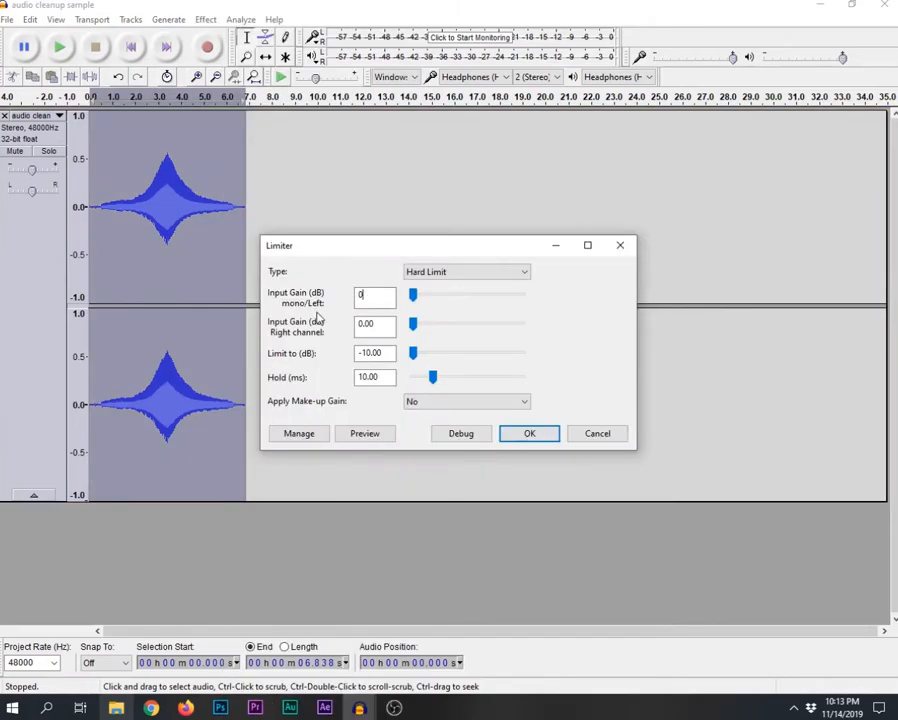
click(527, 434)
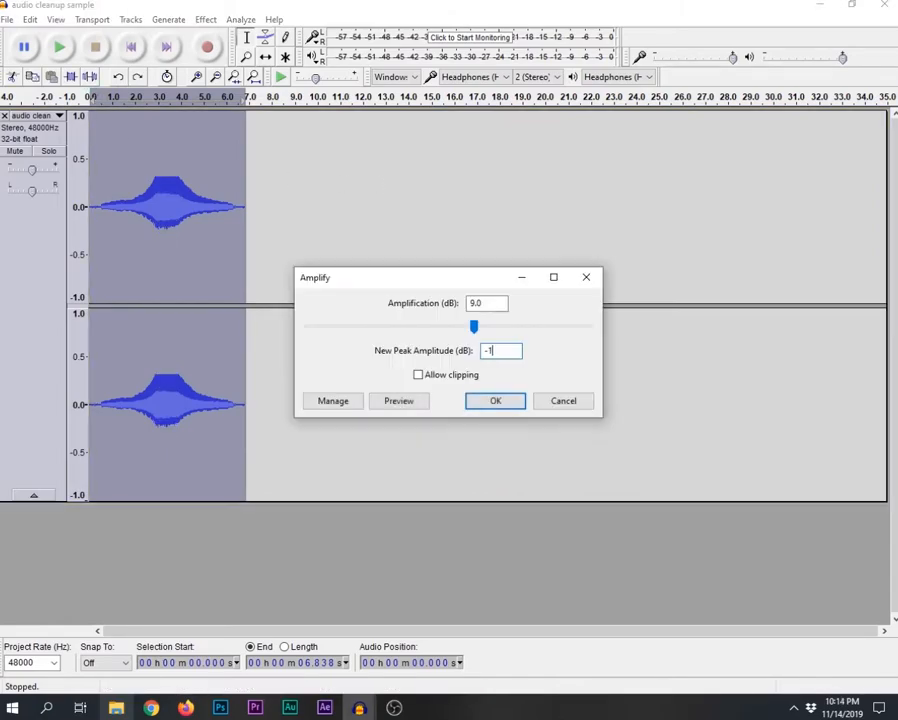
Amplify the clip to a -1 dB peak and apply the Limiter once more as a Hard Limit at -10 dB
key(BackSpace)
text(1)
click(486, 398)
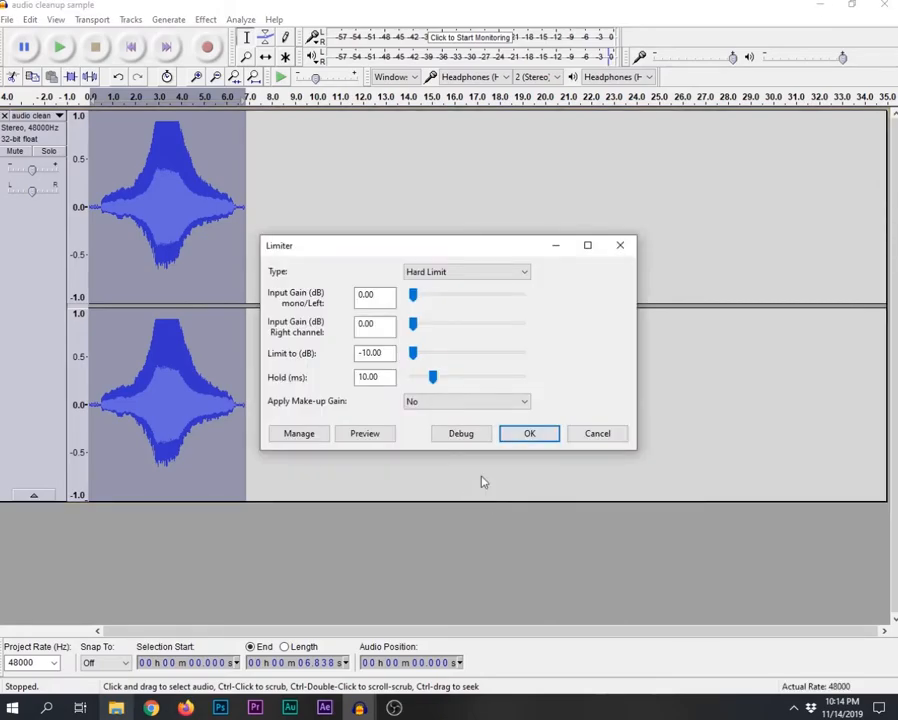
click(514, 439)
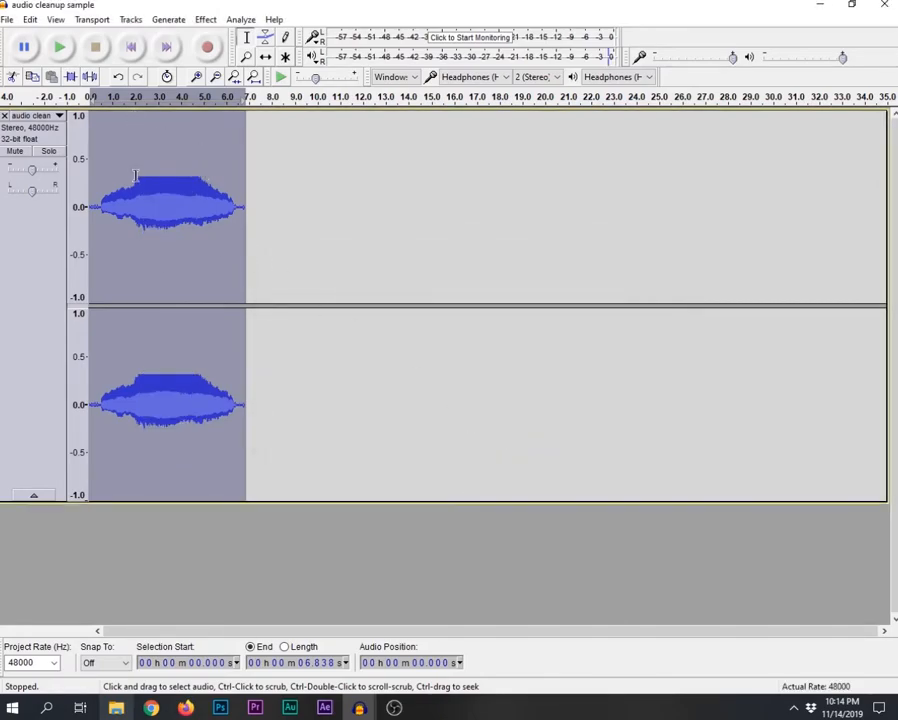
Play the flattened section from about 2.1 to 4.8 s and undo the limiting and amplification
drag(137, 181, 199, 195)
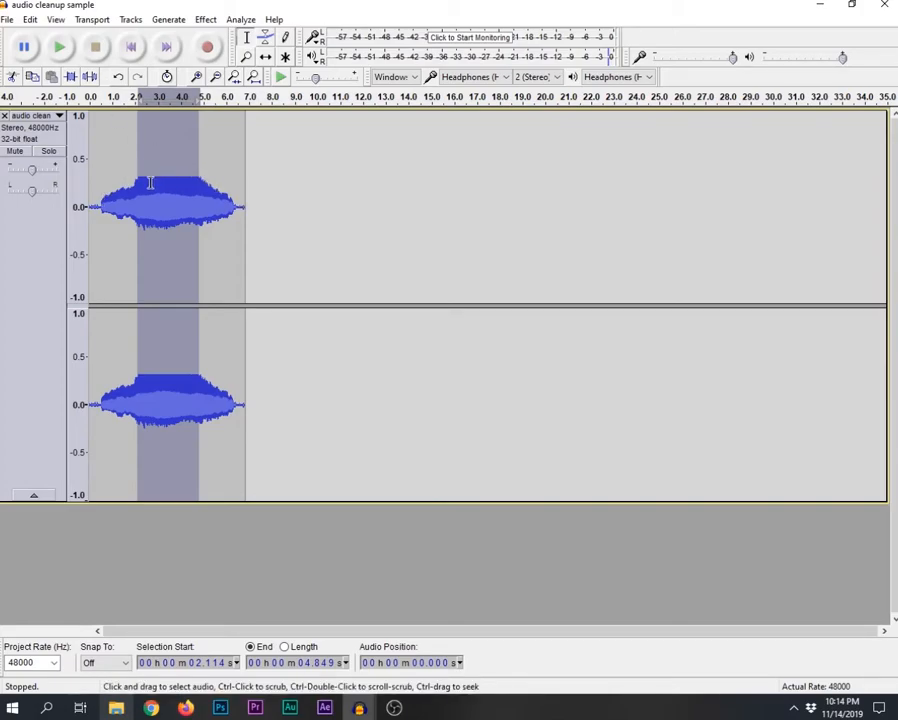
click(60, 48)
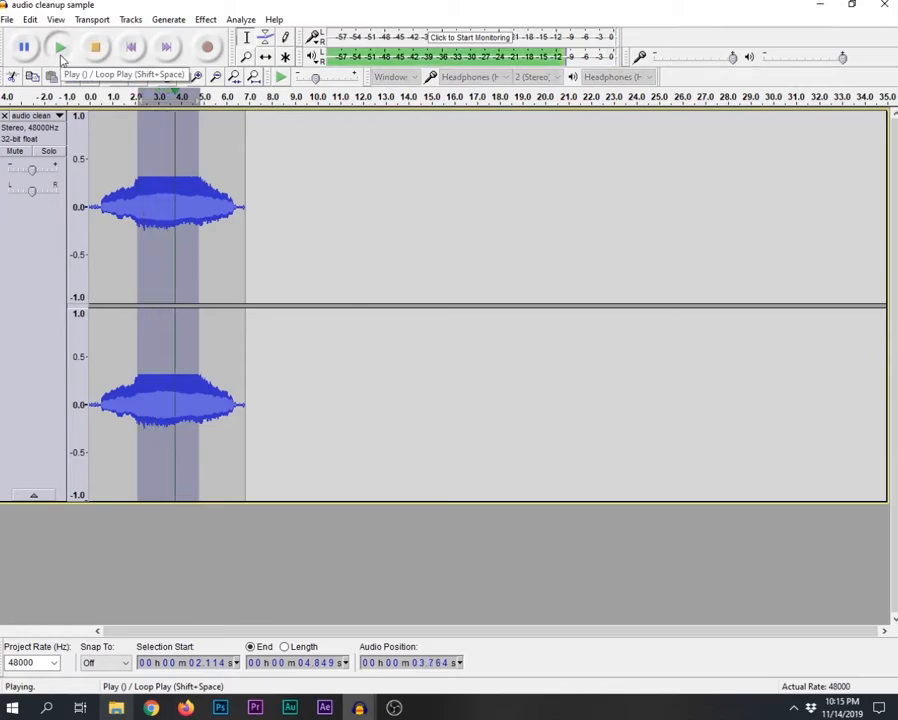
key(ctrl+z)
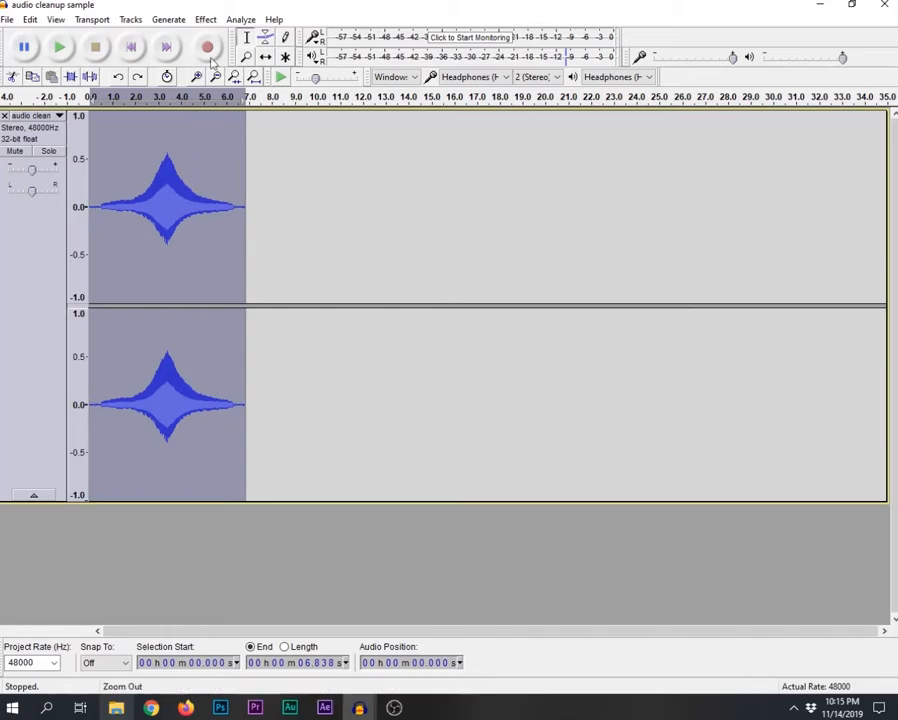
Start the Compressor on the whole clip with a -24 dB threshold, -20 dB noise floor and 2:1 ratio
click(205, 20)
click(296, 181)
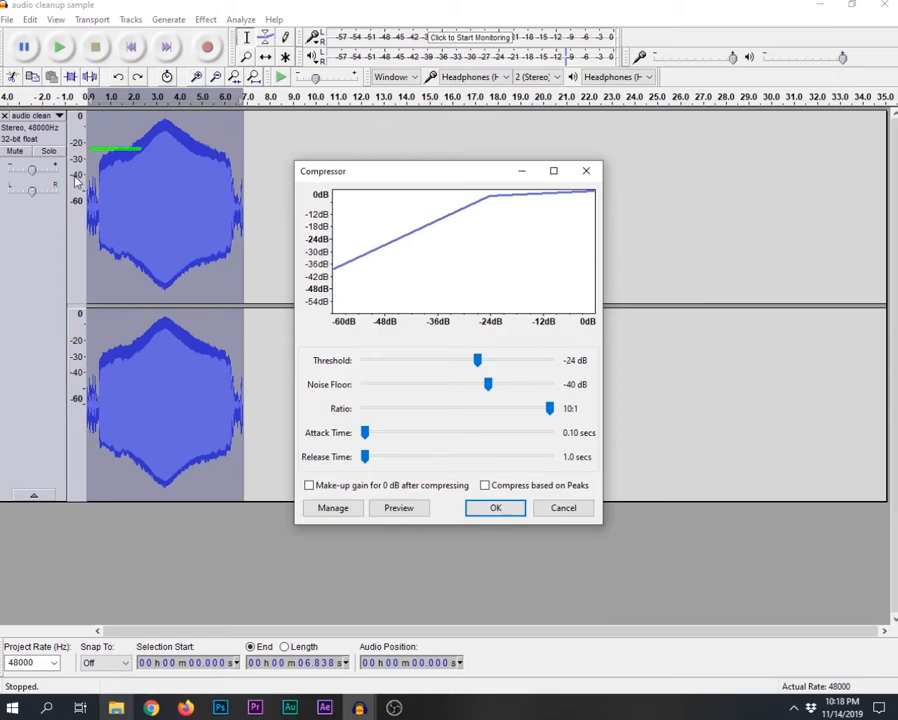
drag(477, 360, 432, 366)
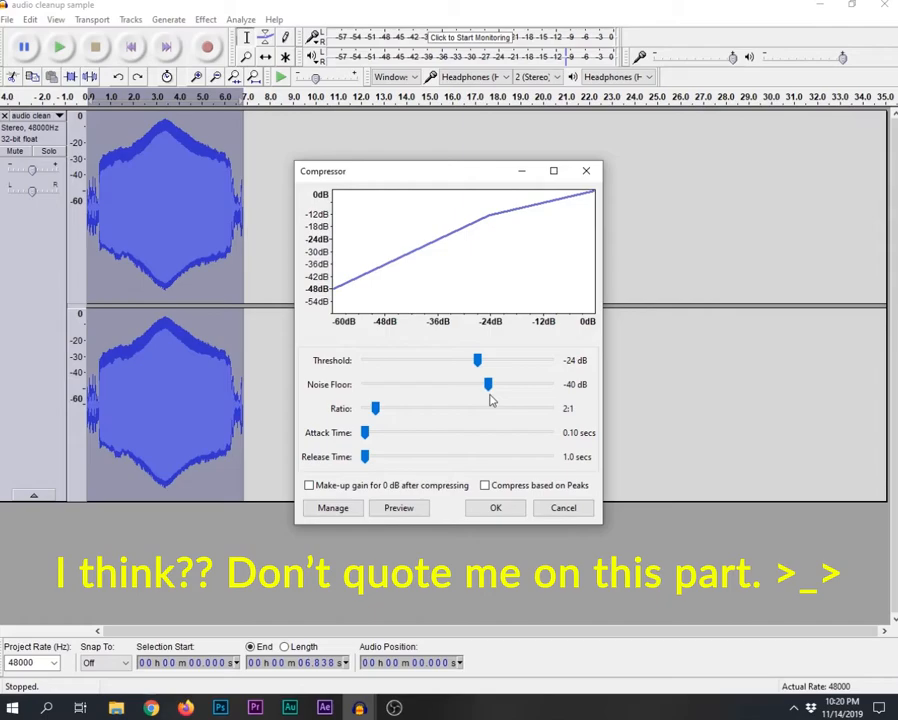
drag(488, 384, 548, 384)
mouse_move(375, 408)
mouse_down()
mouse_move(388, 418)
mouse_move(504, 412)
mouse_move(380, 422)
mouse_move(540, 410)
mouse_move(368, 418)
mouse_up()
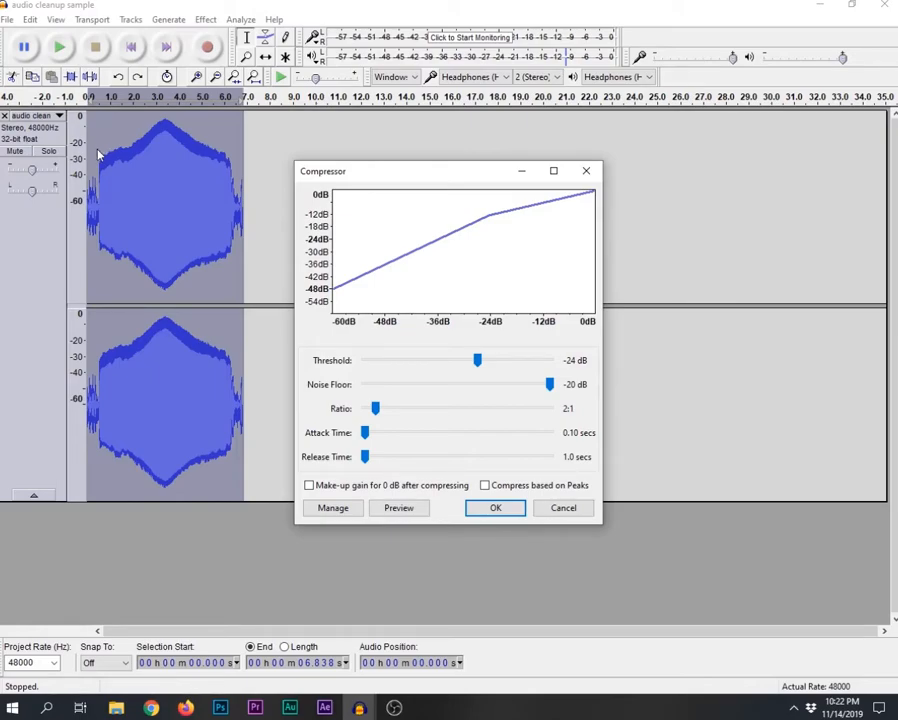
Apply the Compressor to the whole clip with the -24 dB threshold and play the result
drag(376, 408, 573, 417)
click(495, 507)
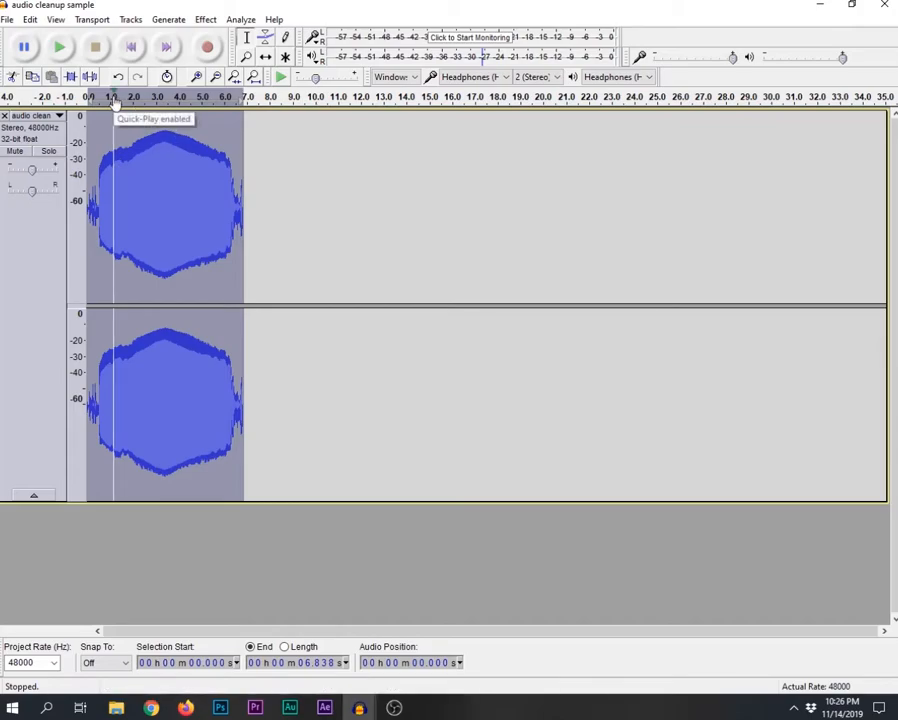
key(space)
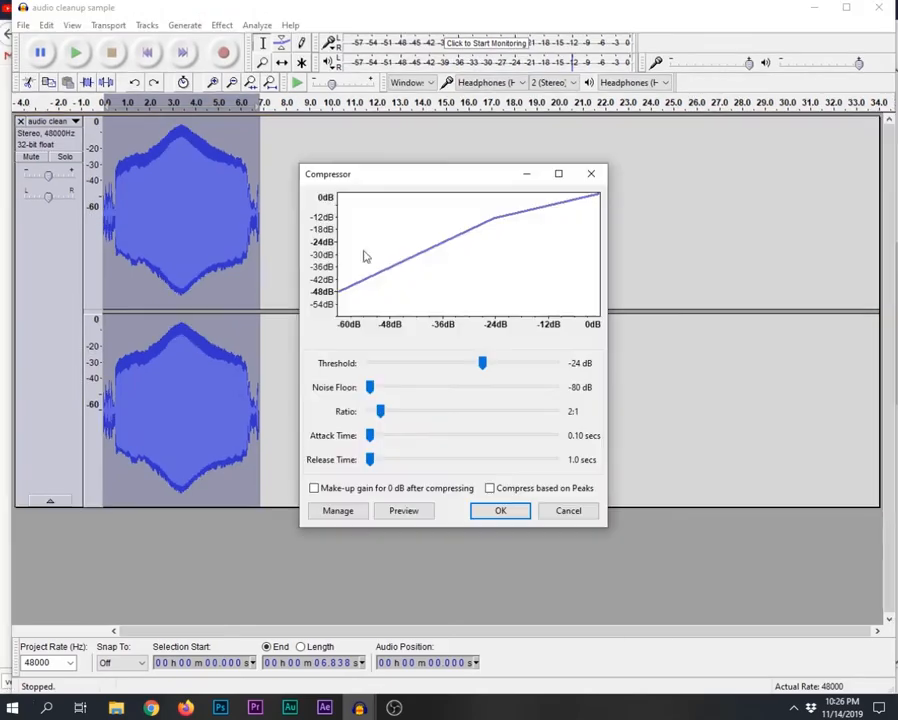
Apply the Compressor with a -24 dB threshold, -80 dB noise floor and 10:1 ratio, and play the result
drag(380, 410, 562, 418)
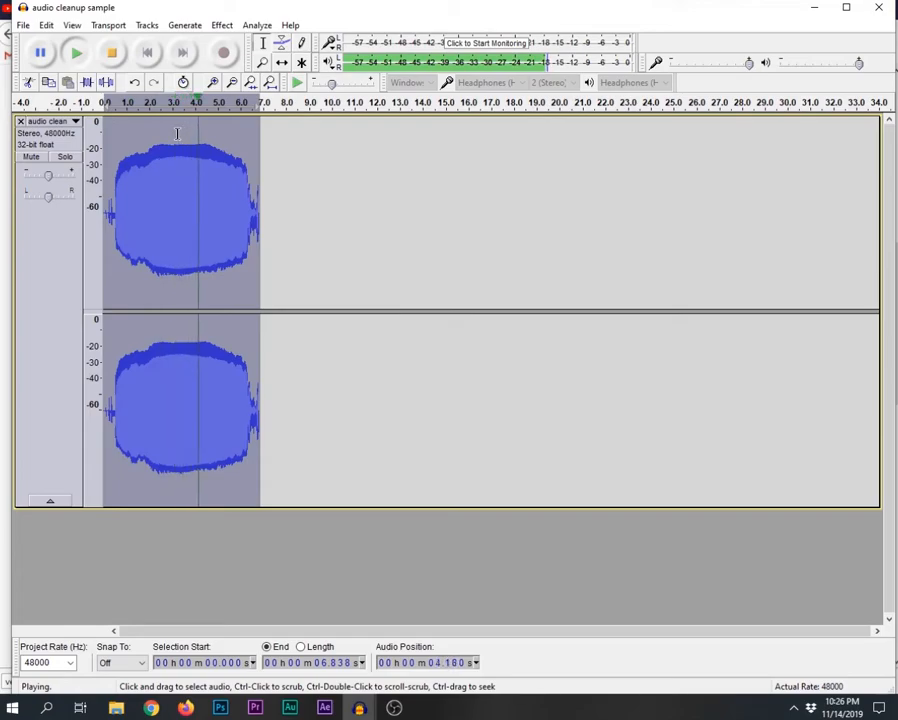
key(space)
mouse_move(203, 145)
mouse_down()
mouse_move(155, 150)
mouse_move(207, 150)
mouse_up()
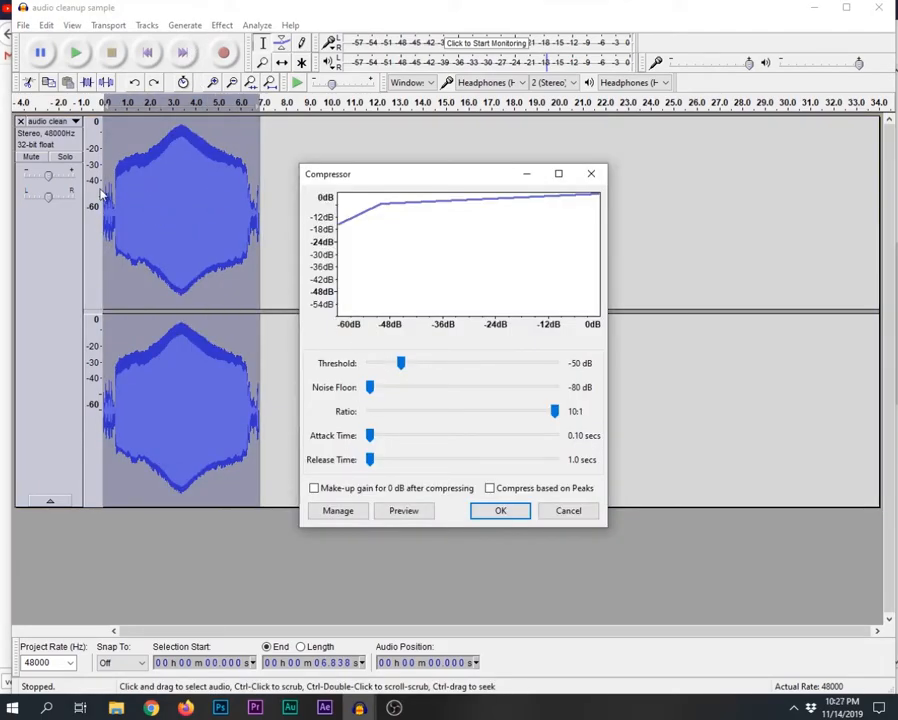
Apply the Compressor with a -50 dB threshold, -80 dB noise floor and 10:1 ratio, and play the result
key(Return)
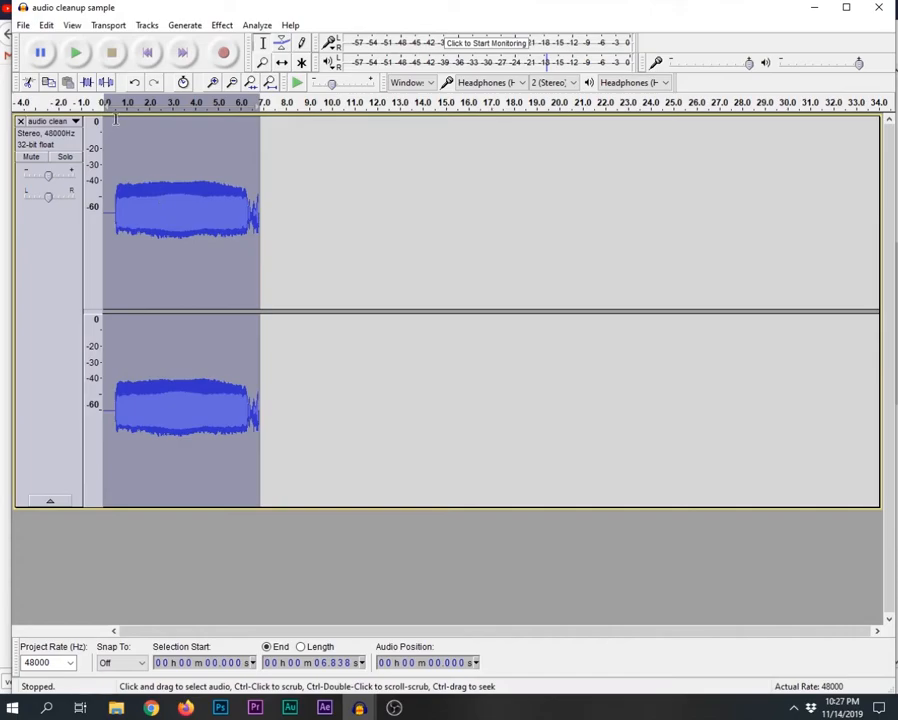
click(88, 101)
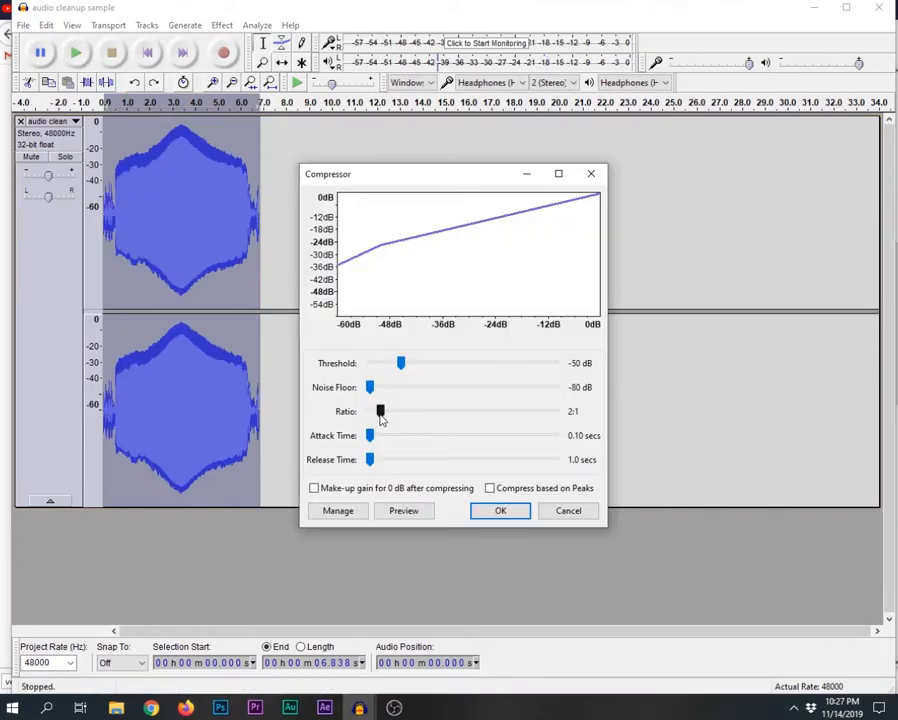
Apply the Compressor at -50 dB threshold with a 2:1 ratio, play the result and undo the compression
mouse_move(380, 410)
mouse_down()
mouse_move(470, 420)
mouse_move(382, 414)
mouse_up()
click(500, 511)
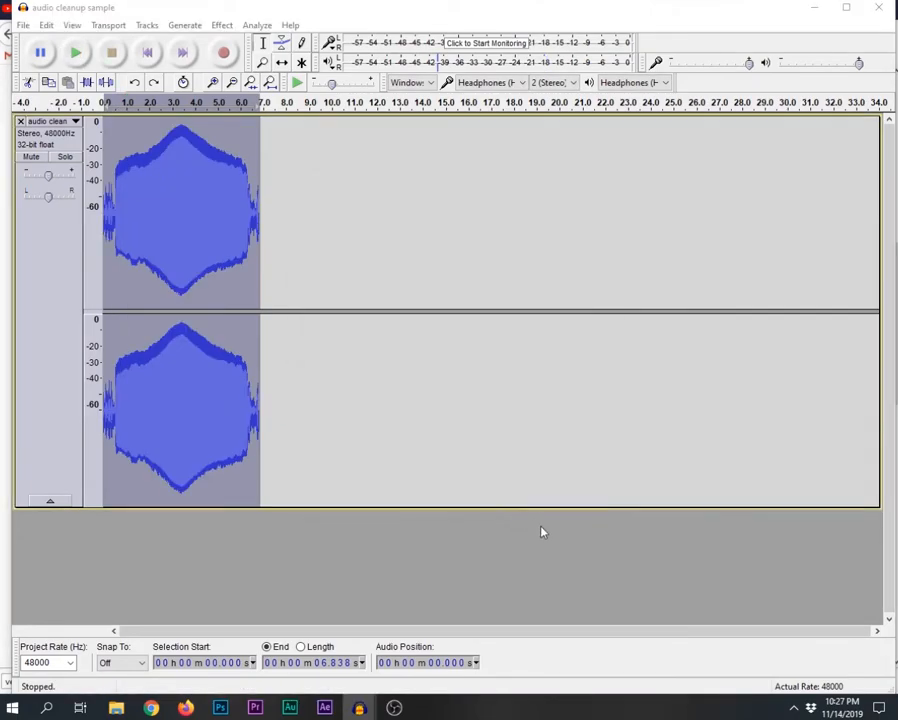
key(space)
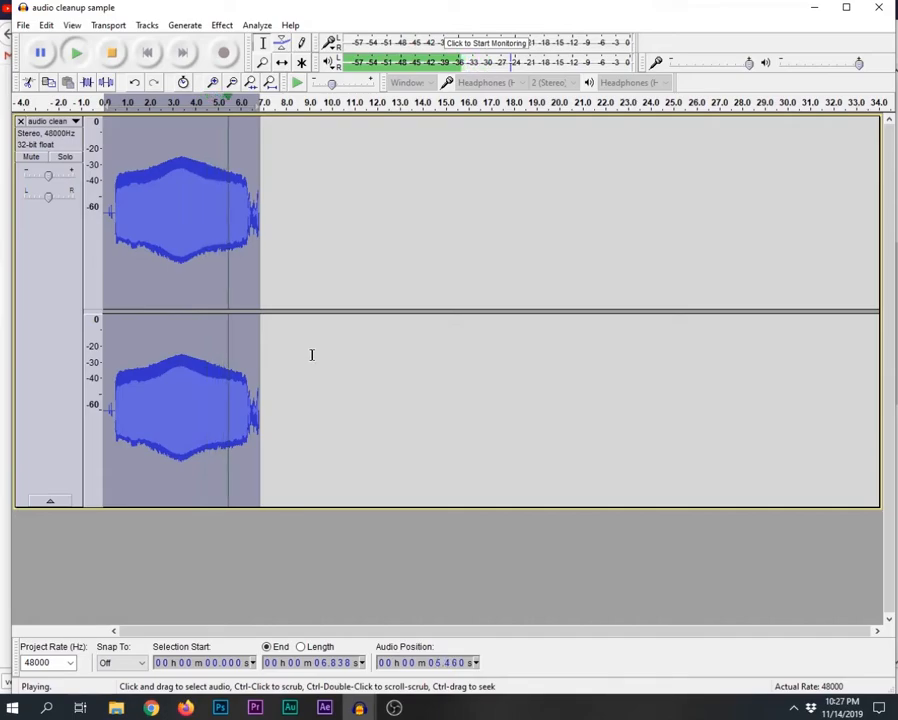
key(space)
key(ctrl+z)
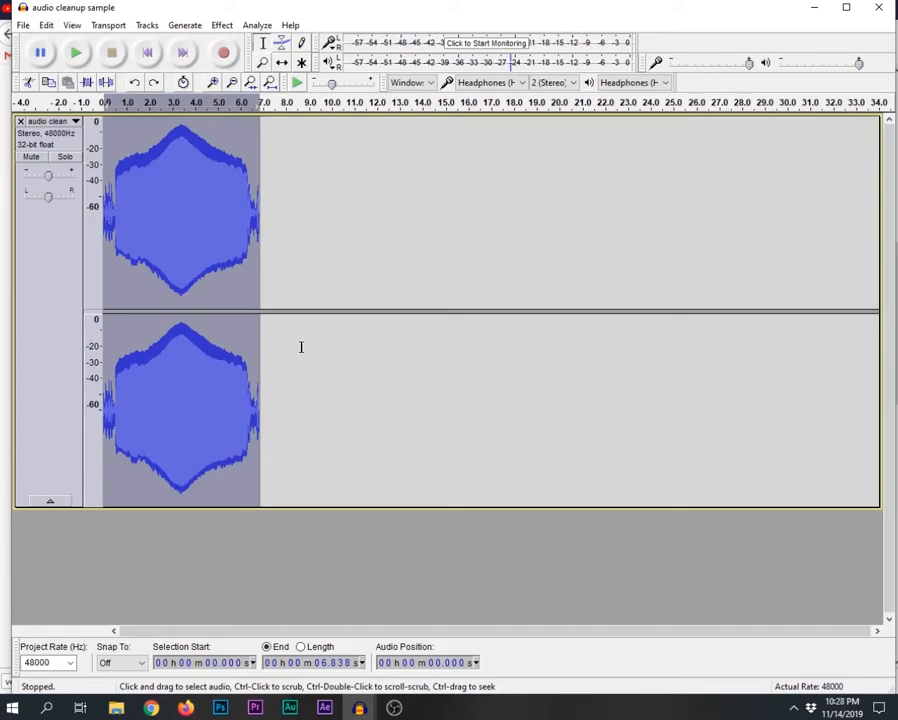
key(alt+c)
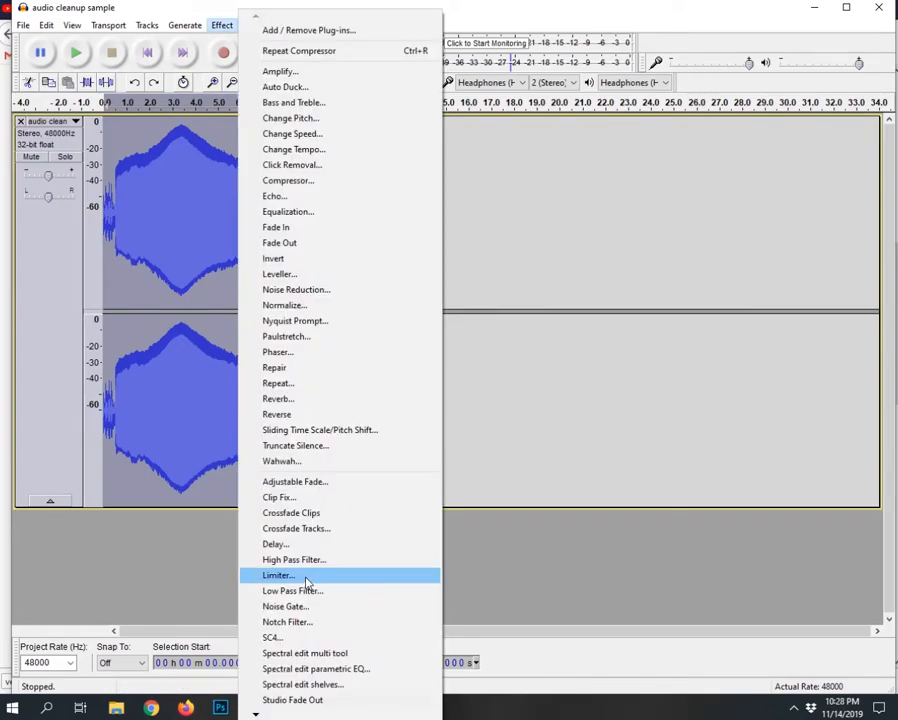
click(444, 333)
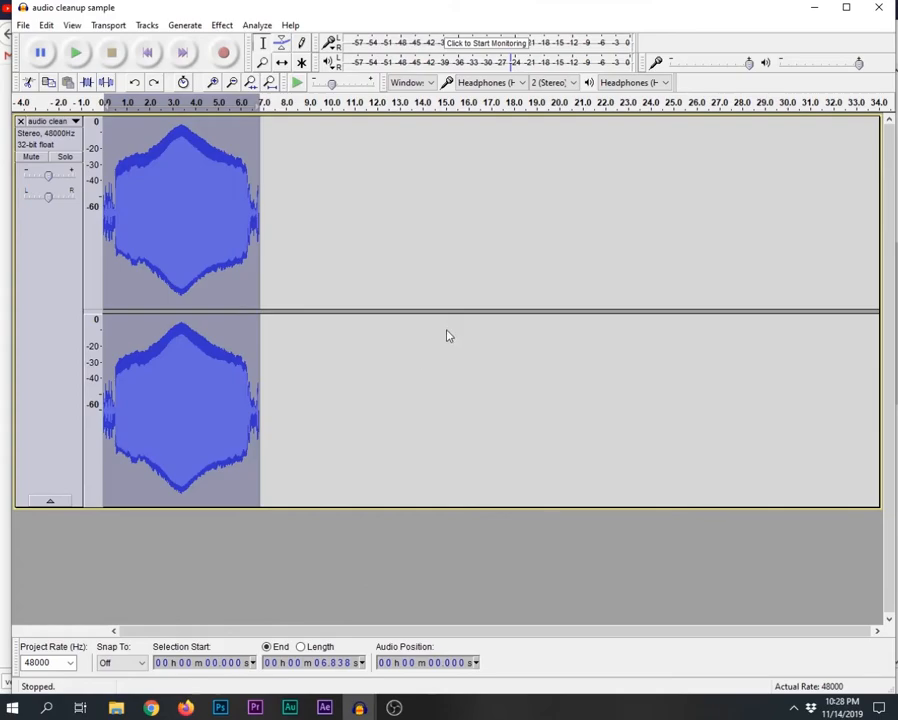
click(533, 439)
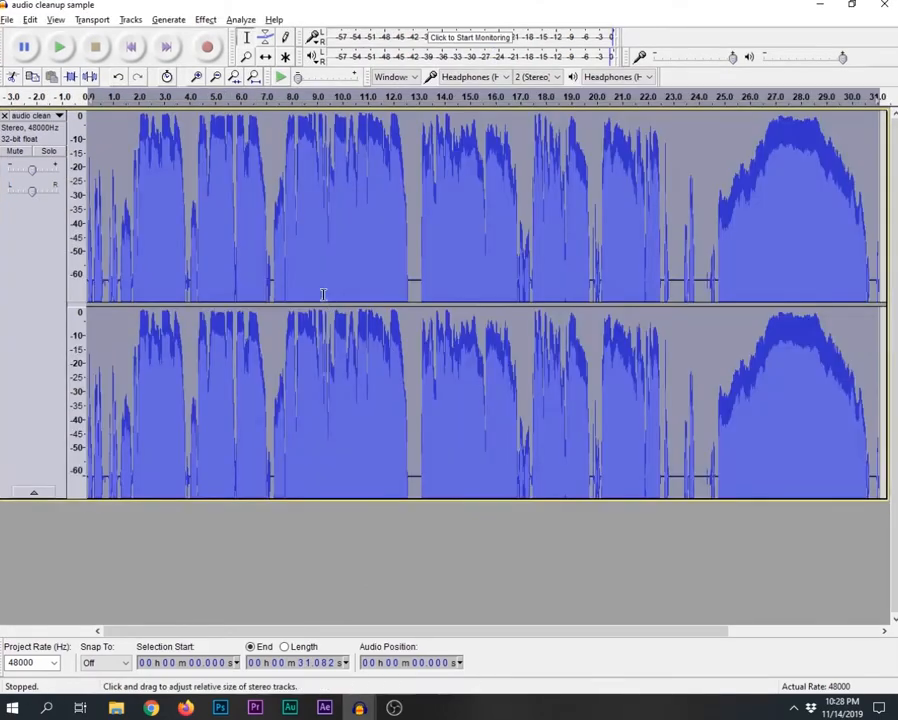
Select the silent gap from about 12.7 to 13.2 s and play the track from about 17.4 s
click(414, 280)
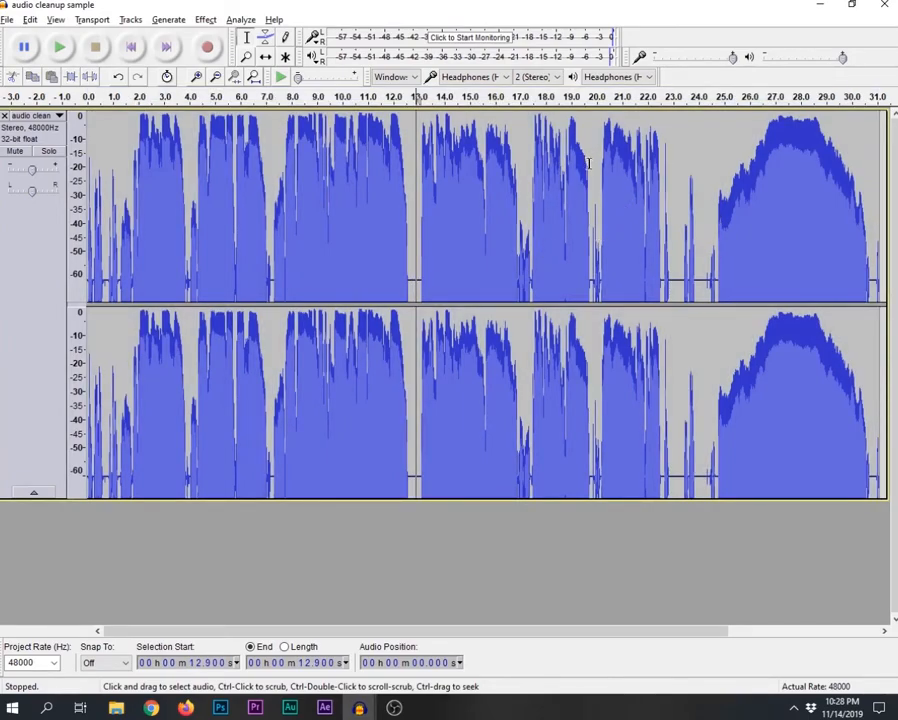
drag(410, 280, 422, 283)
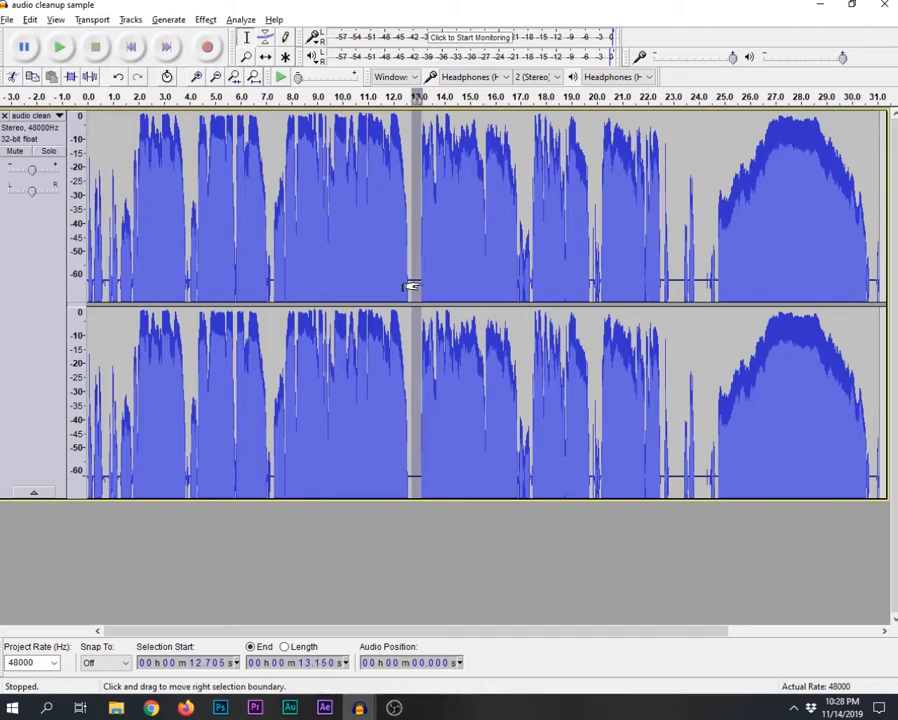
click(532, 97)
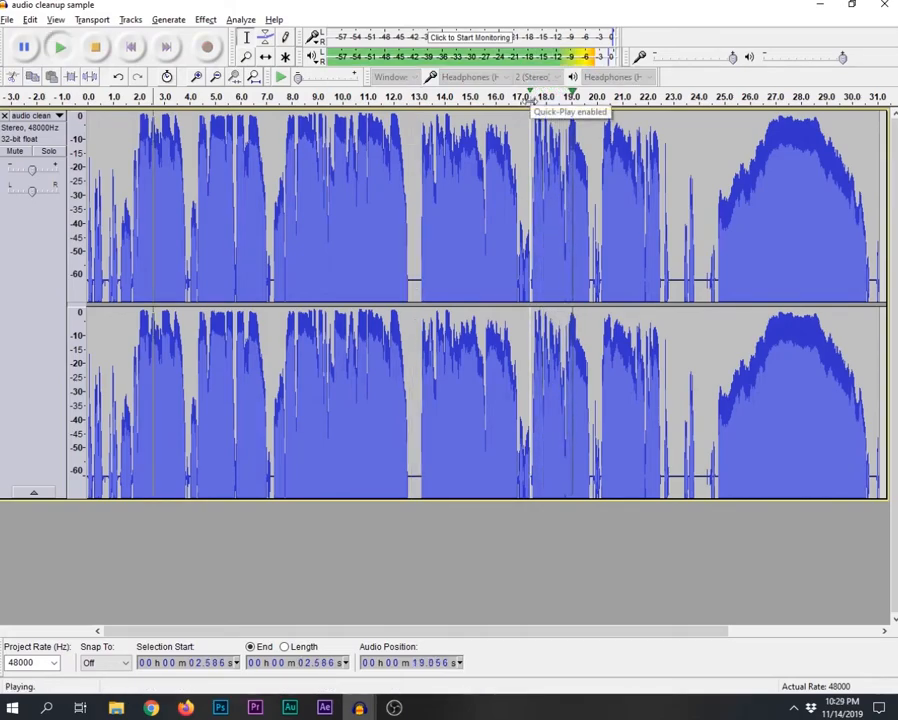
click(532, 97)
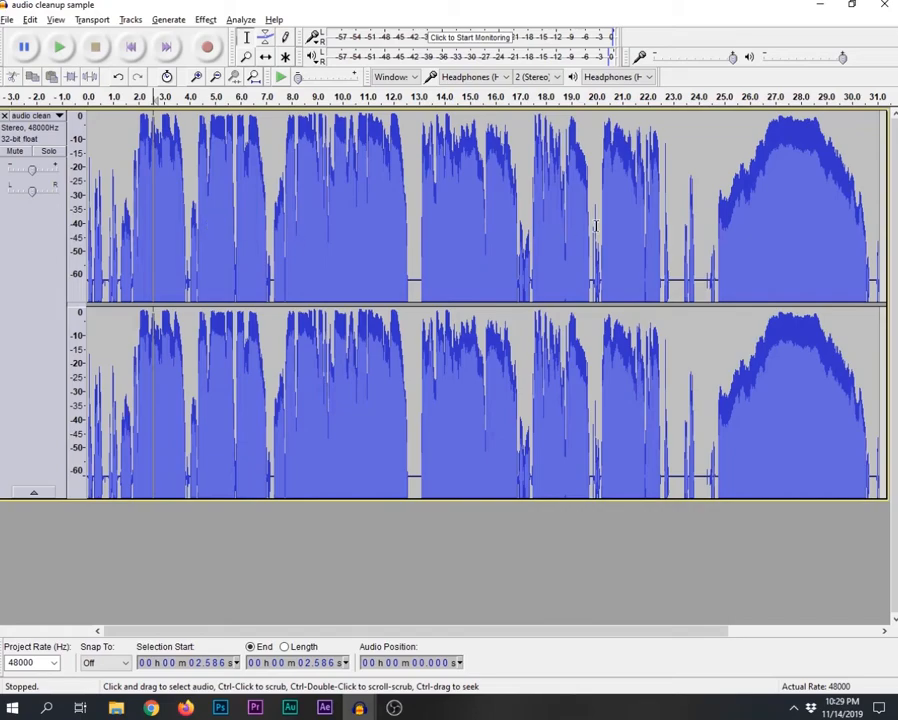
Start Equalization on the audio from about 1.9 to 7.0 s and preview it with the flat curve
click(206, 20)
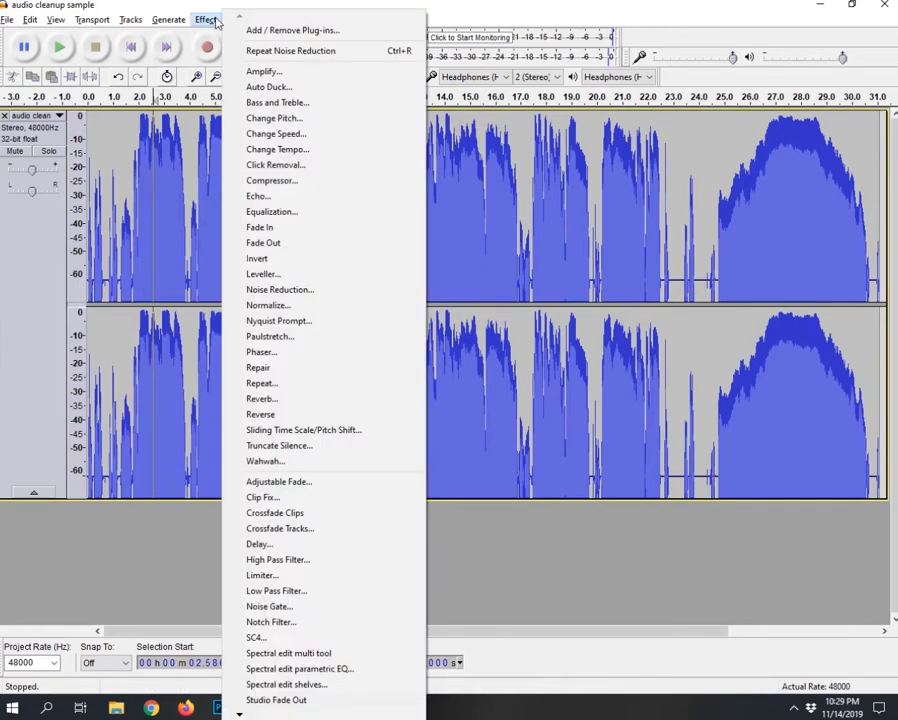
click(295, 213)
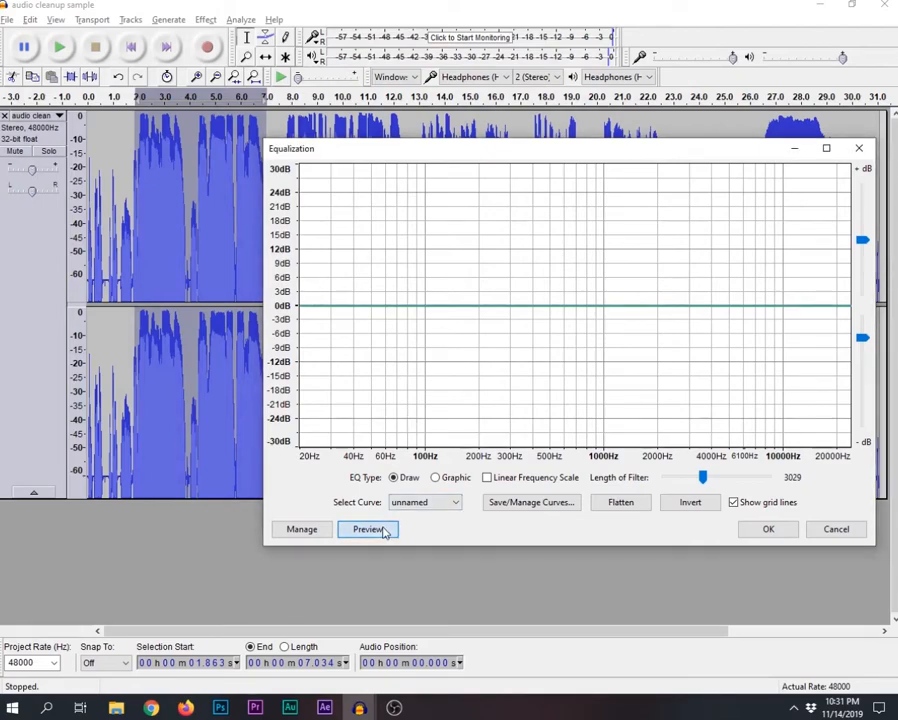
click(382, 530)
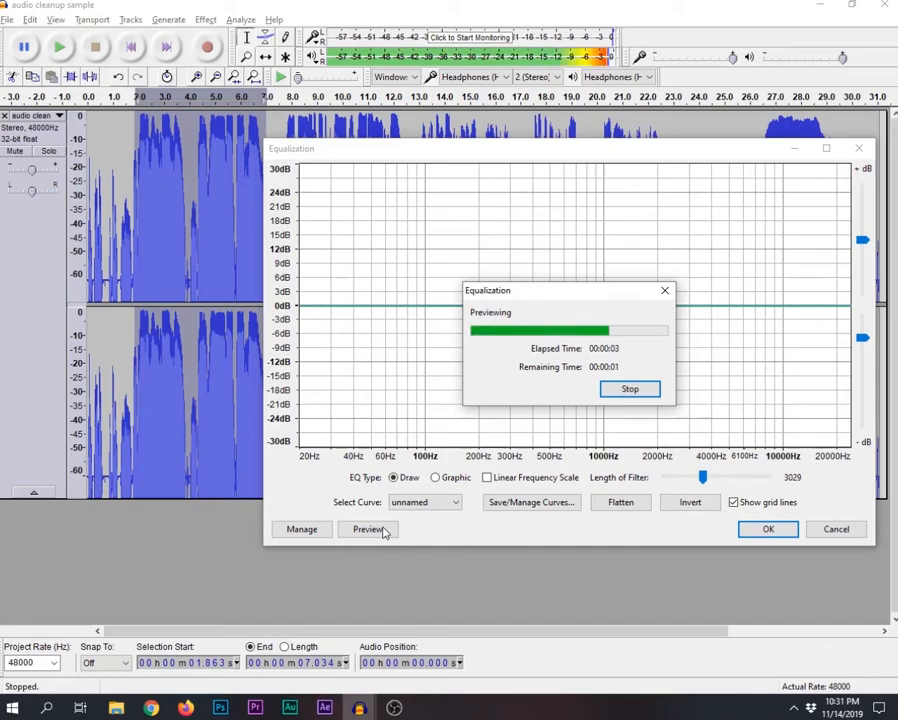
Choose the Bass Boost equalization curve and preview it on the selected audio
click(427, 504)
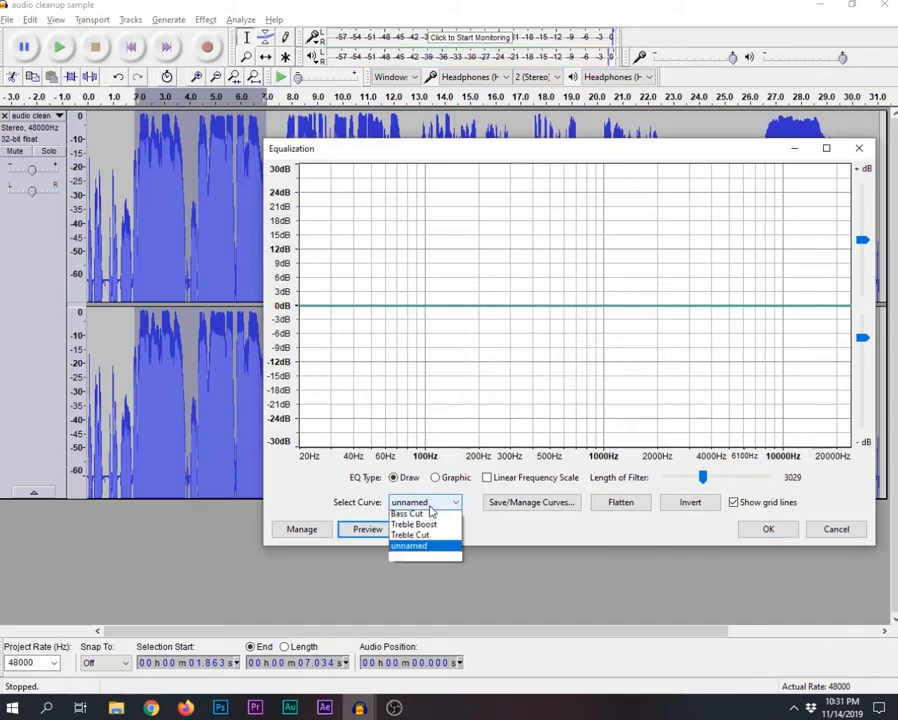
click(421, 572)
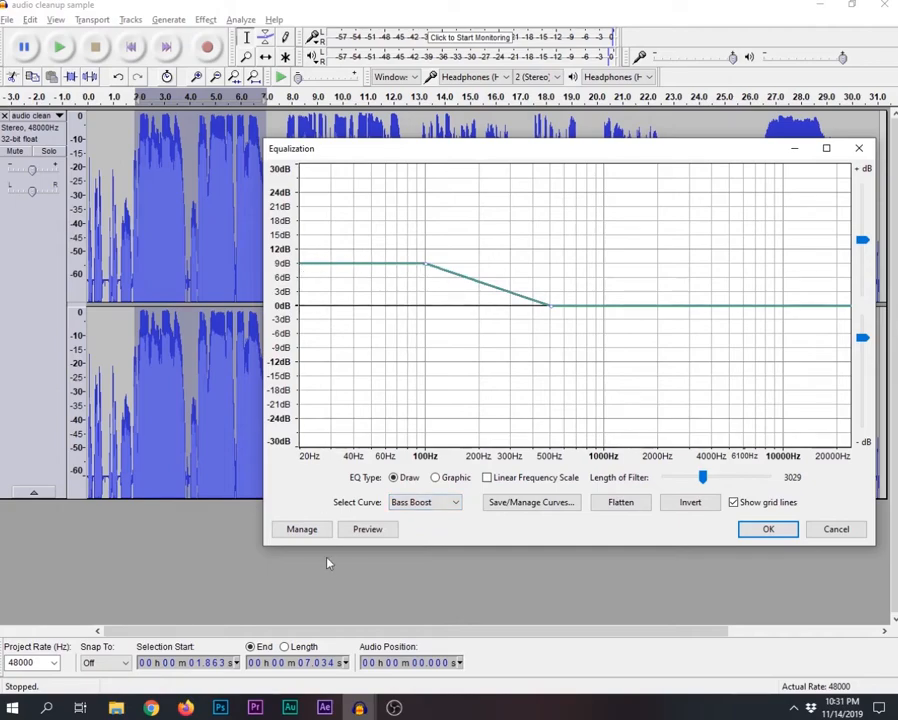
click(357, 531)
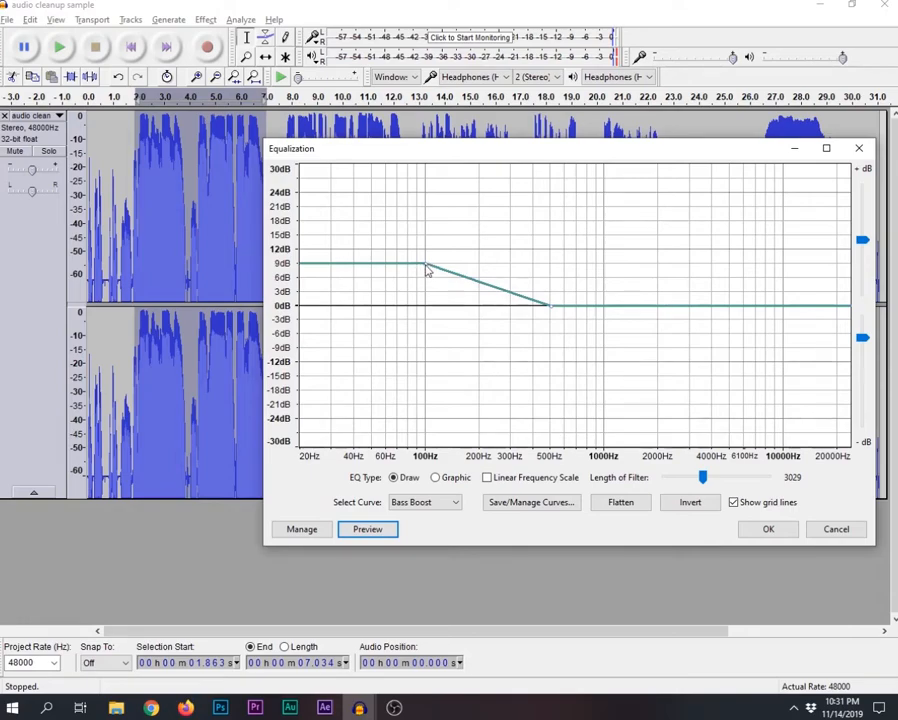
Reshape the equalization curve to boost the low frequencies and steeply cut the highs, previewing each variation
drag(426, 265, 426, 248)
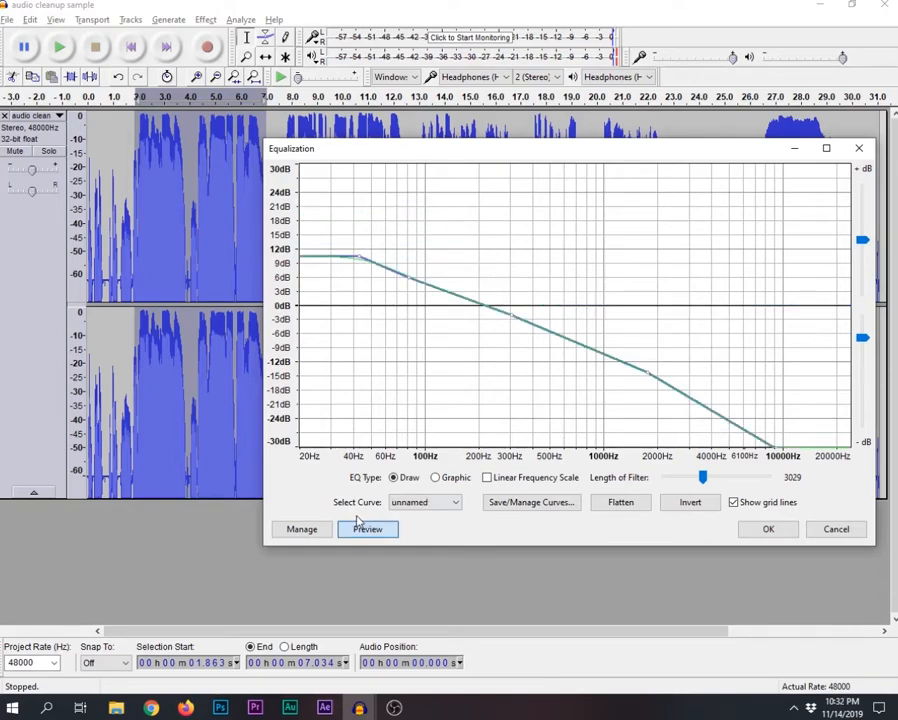
click(358, 521)
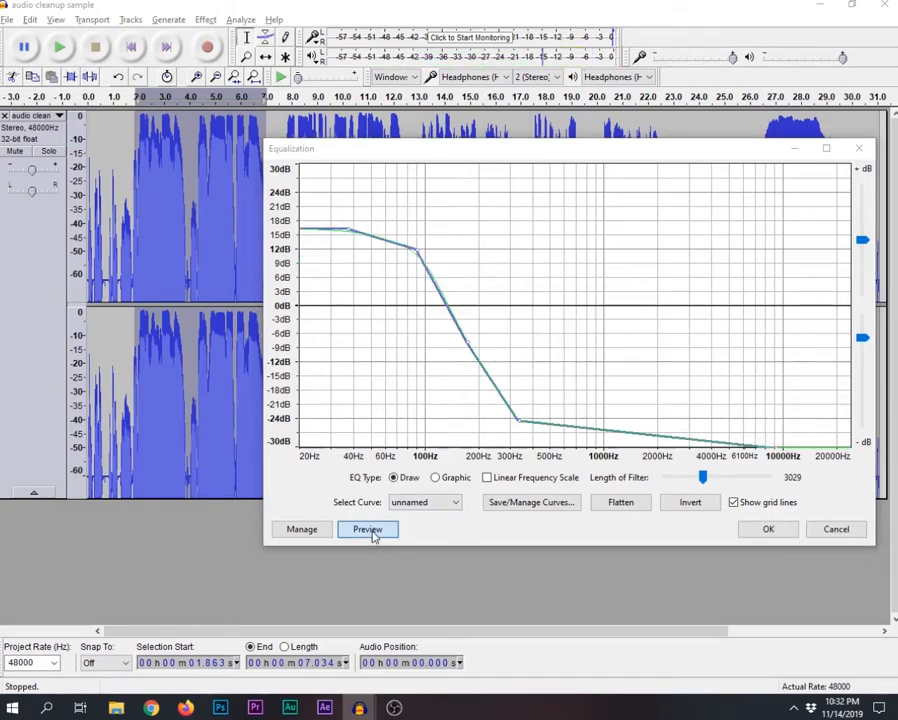
click(370, 531)
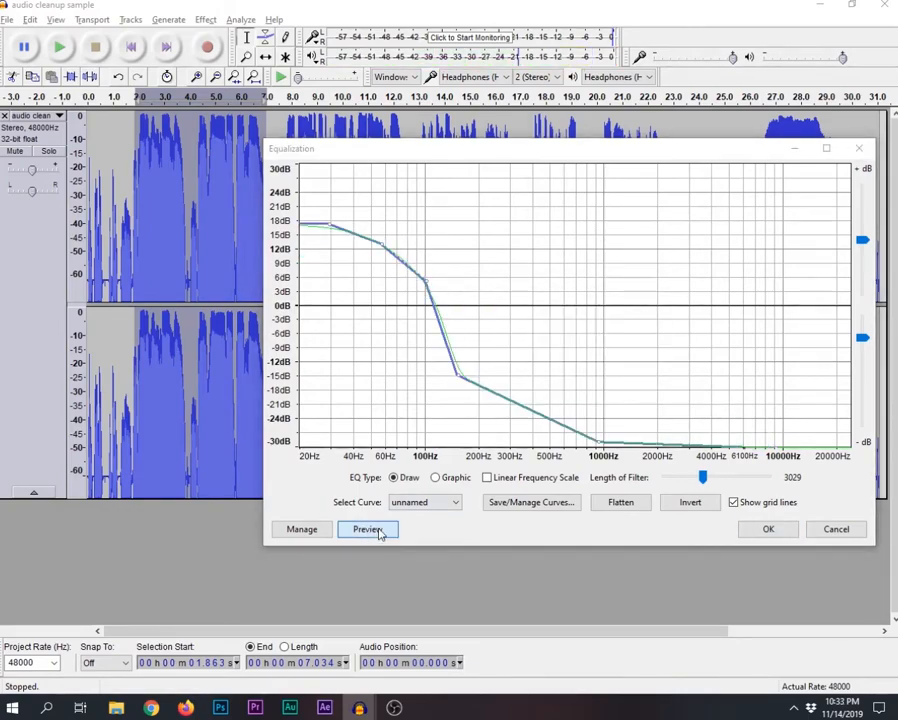
click(378, 531)
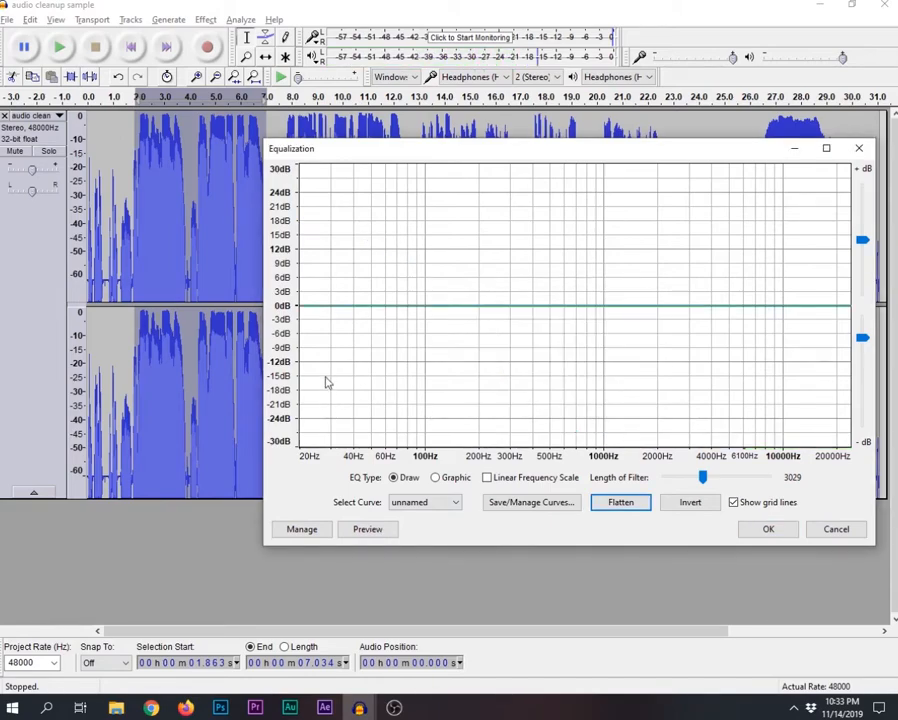
Choose the Telephone and Walkie-talkie equalization curves in turn and preview each on the selected audio
click(434, 503)
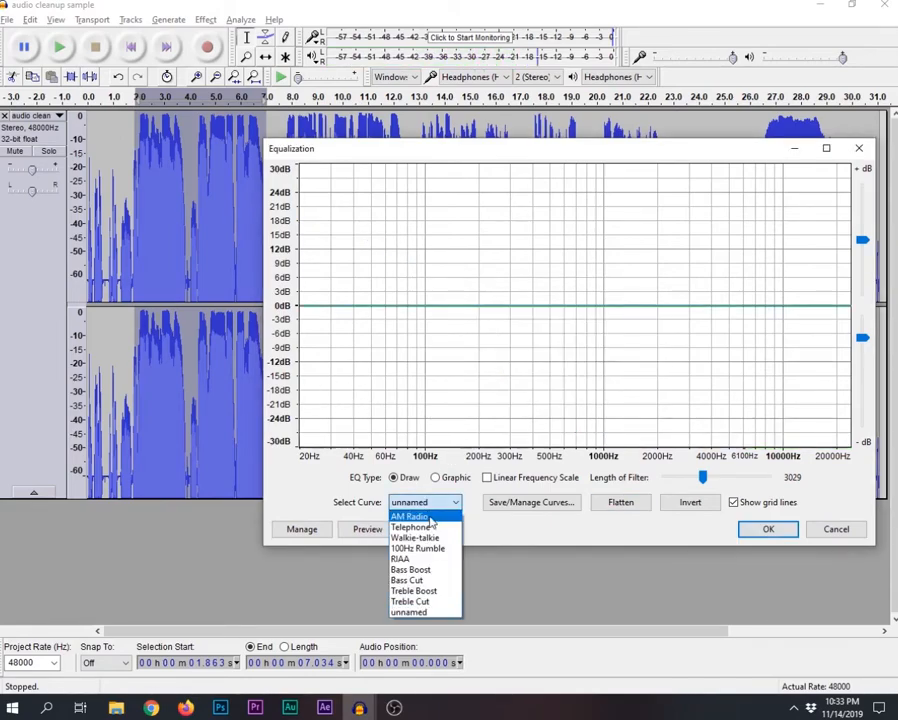
click(412, 526)
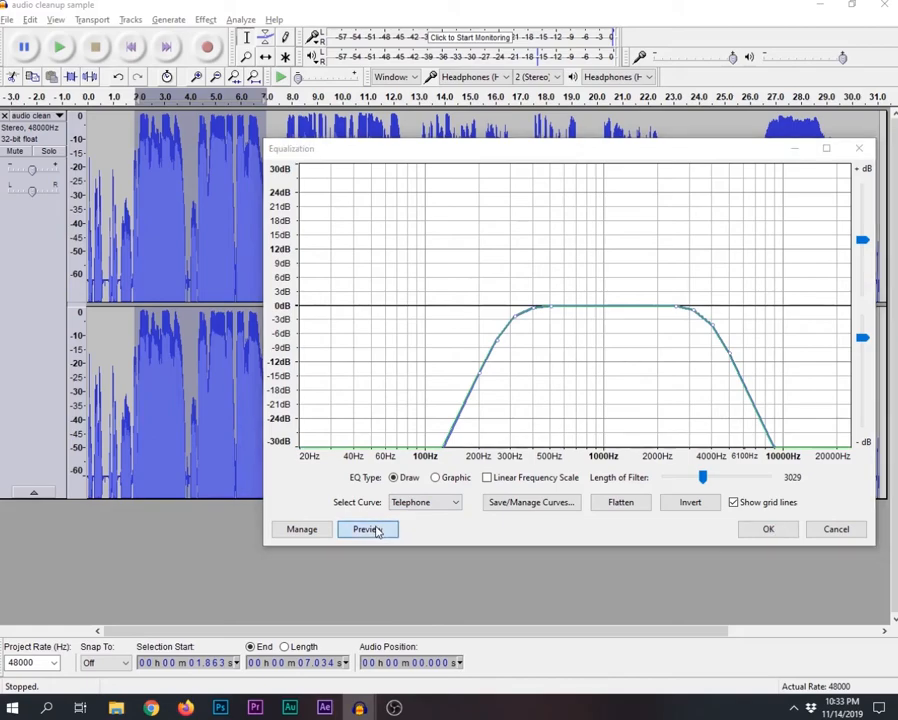
click(377, 531)
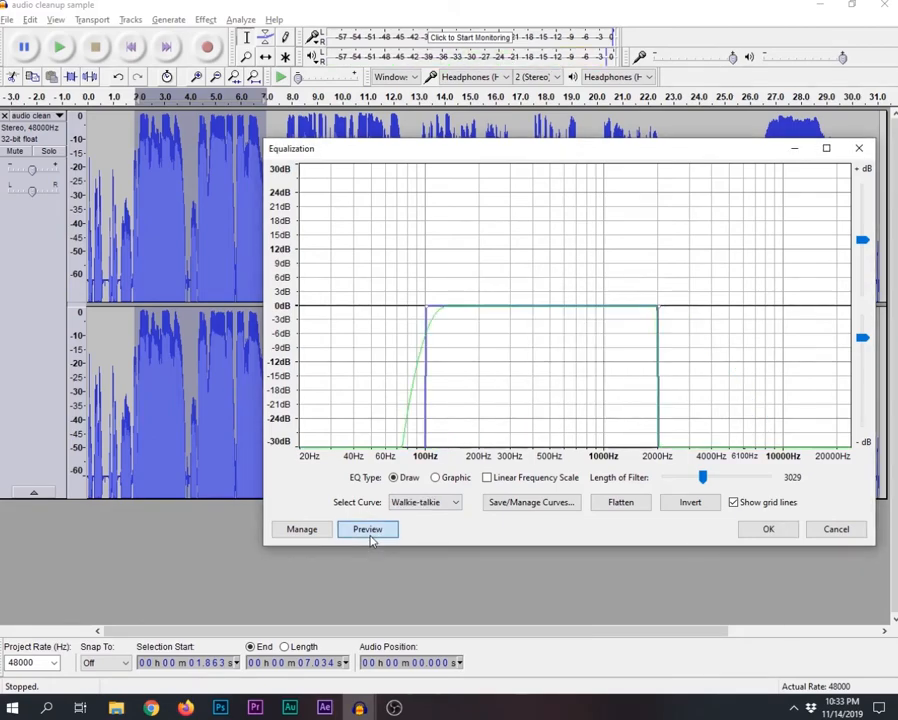
click(372, 533)
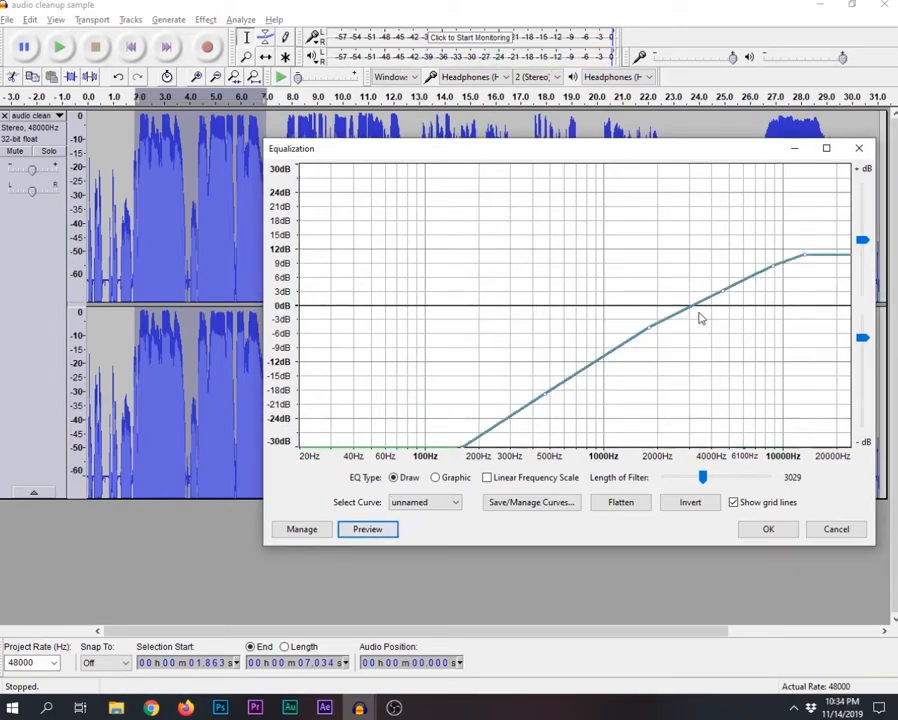
Preview a curve that cuts the lows and boosts the highs, and try a deep cut near 1500 Hz on the flattened curve
click(378, 532)
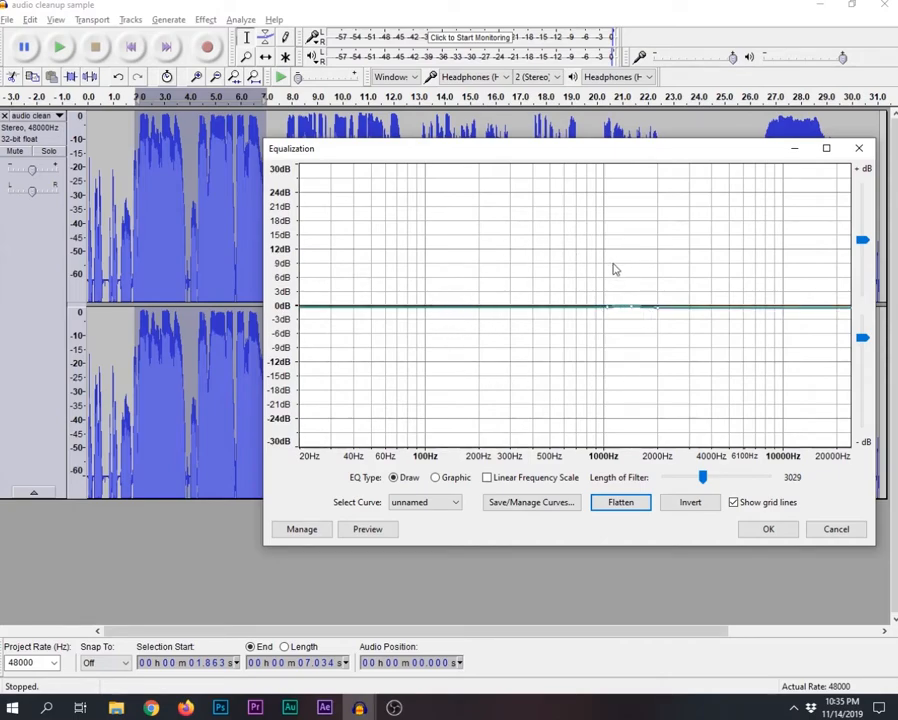
drag(634, 310, 645, 445)
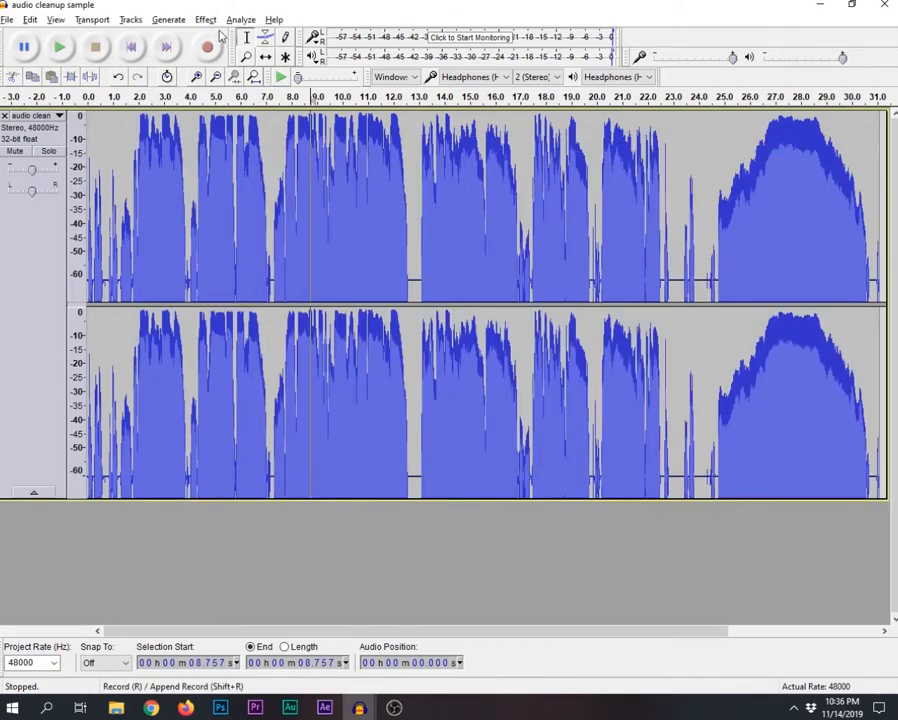
Apply the Bass Boost equalization curve to the whole track, and undo it after playing the result
click(206, 20)
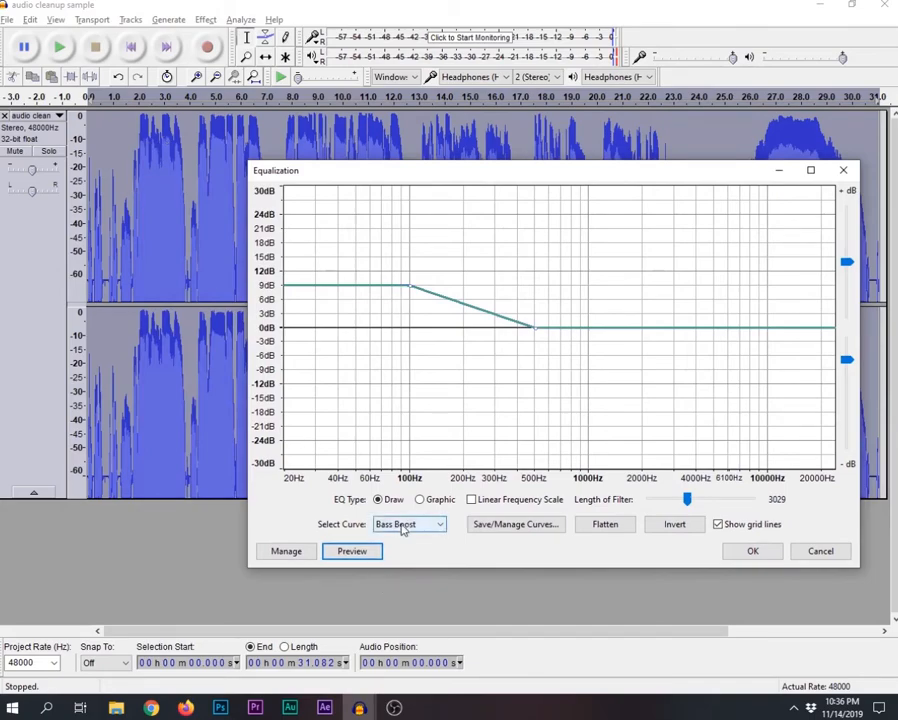
click(752, 551)
key(space)
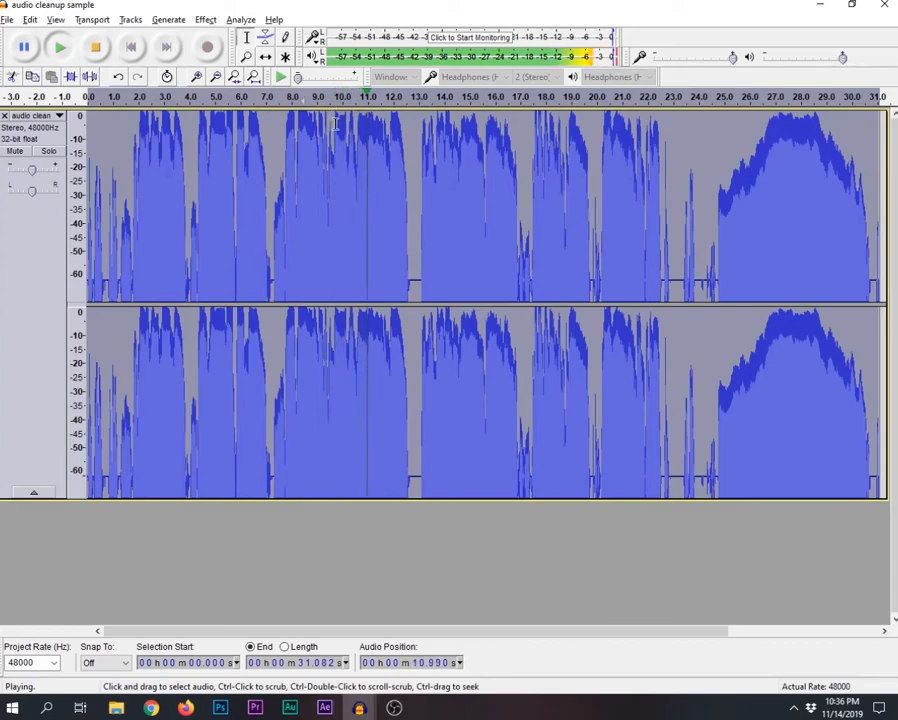
key(space)
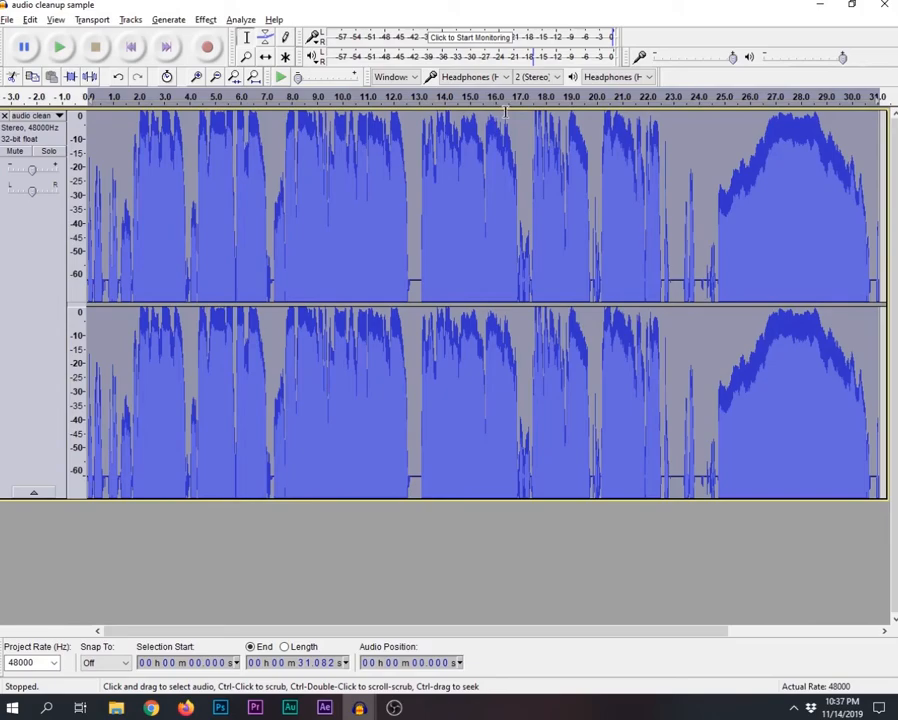
click(459, 380)
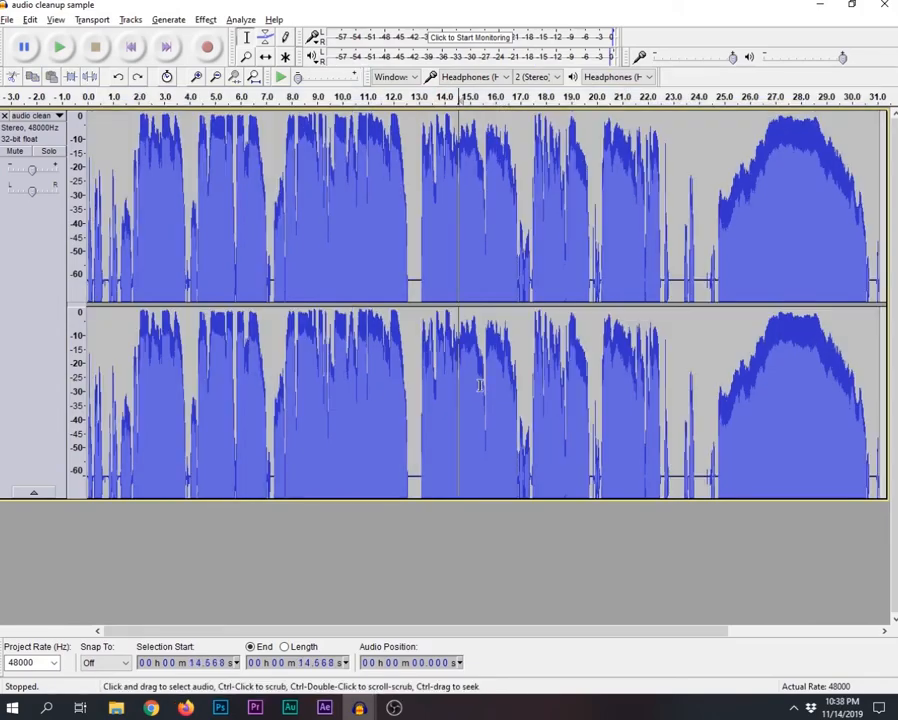